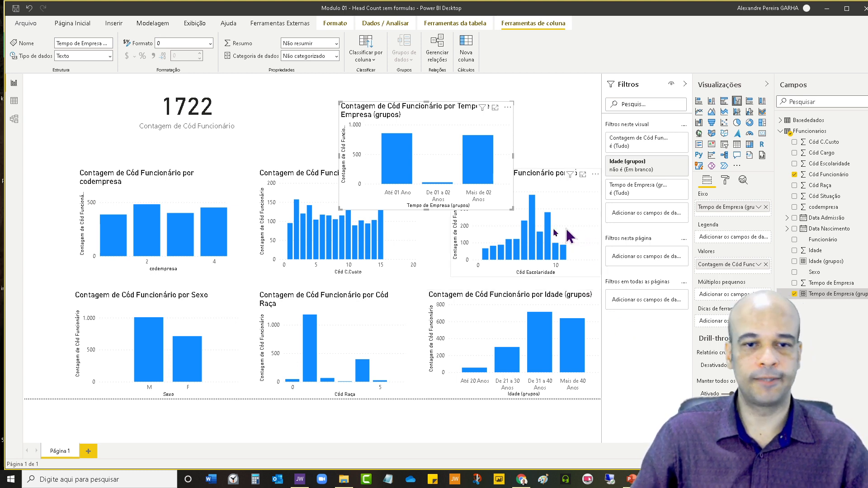
Move the employee count card closer to the page's upper-left corner and the Tempo de Empresa chart into the bottom row of charts.
left_click_drag(418, 160, 505, 133)
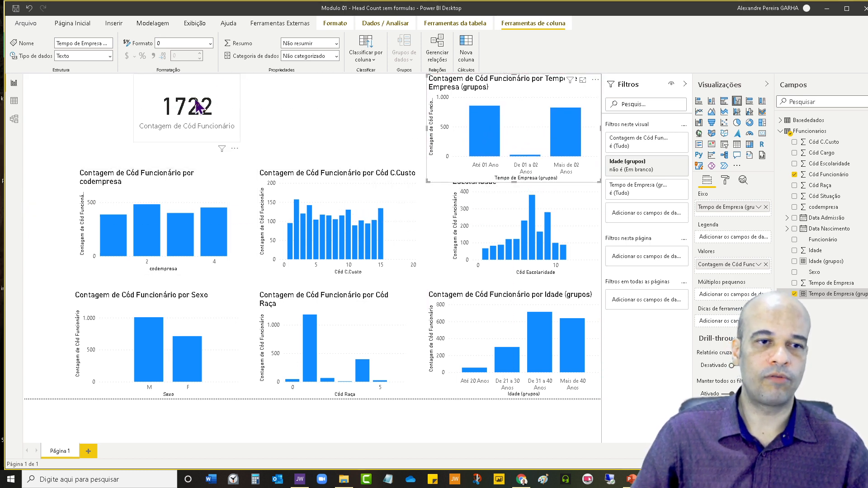
left_click_drag(195, 100, 164, 115)
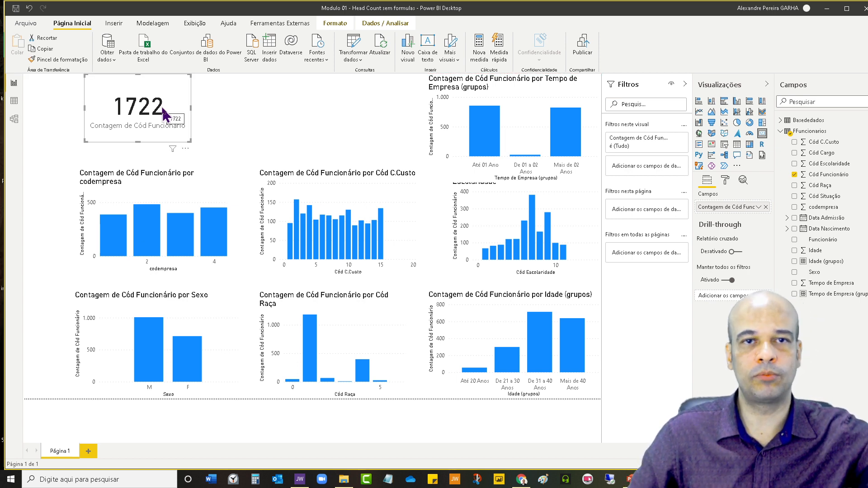
mouse_move(155, 119)
left_mouse_down()
mouse_move(166, 130)
mouse_move(158, 127)
left_mouse_up()
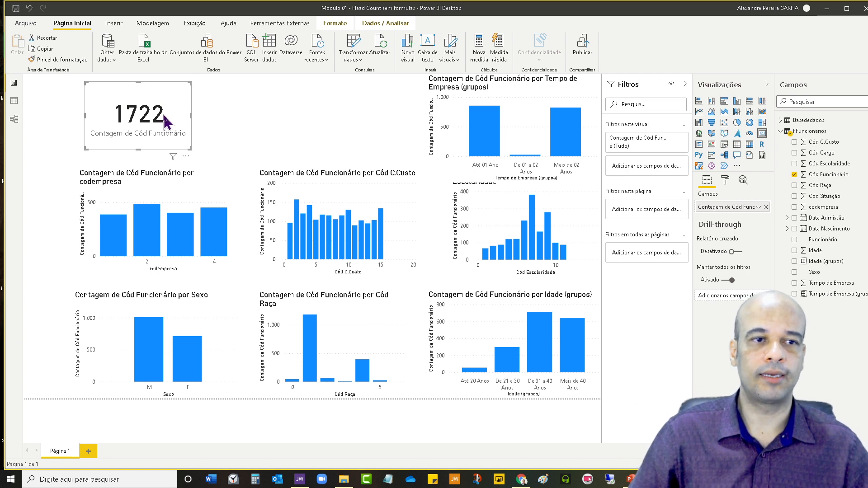
left_click_drag(162, 120, 163, 115)
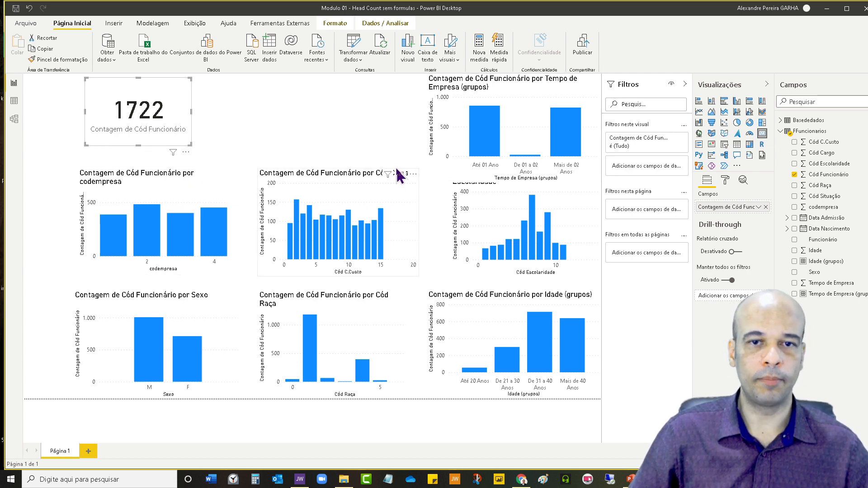
left_click_drag(546, 133, 466, 405)
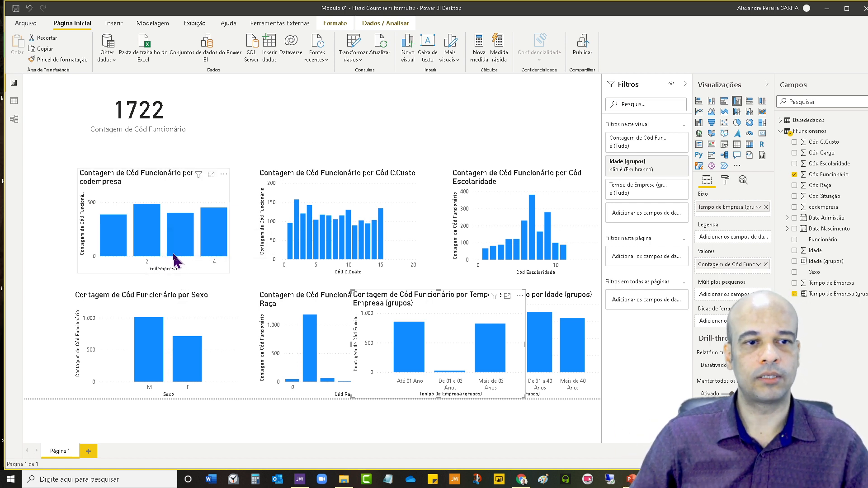
Place the codempresa chart directly beneath the count card, convert it to a clustered bar chart and make it narrower and slightly taller.
left_click_drag(171, 252, 180, 227)
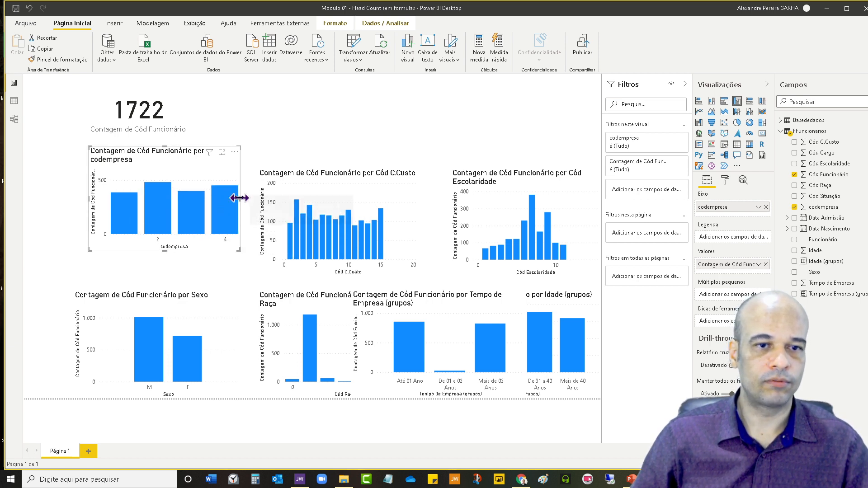
left_click_drag(240, 199, 227, 203)
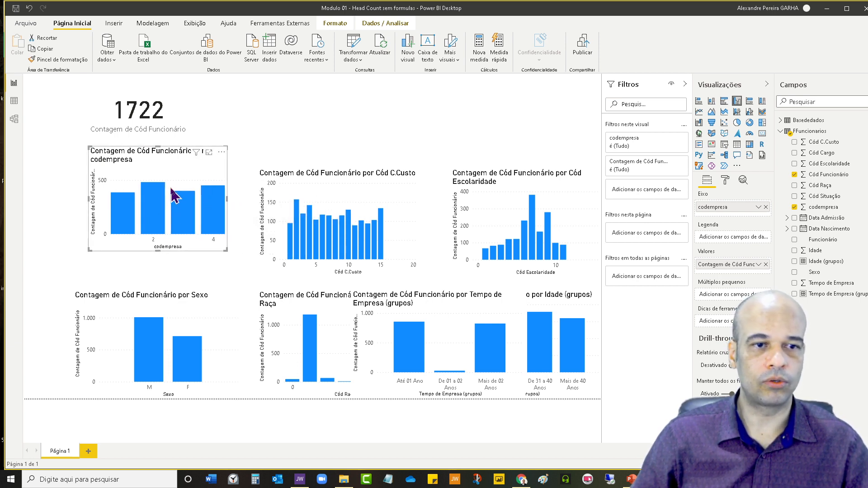
left_click(724, 102)
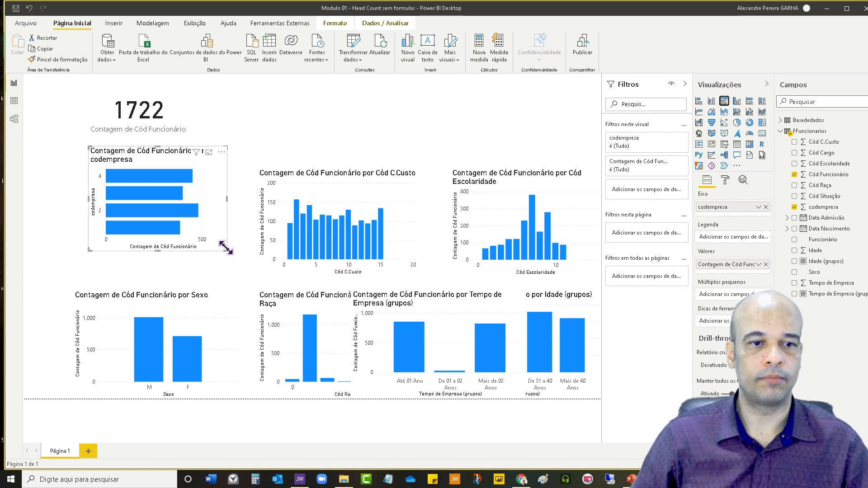
left_click_drag(225, 248, 219, 257)
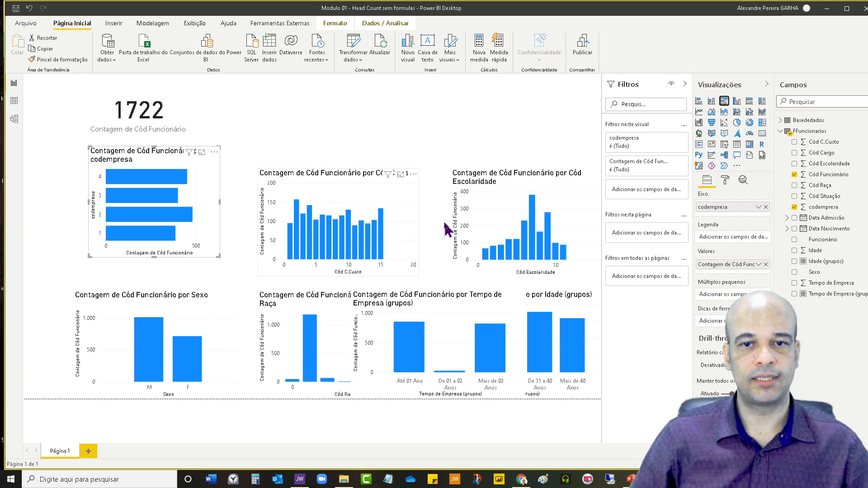
Align the Cód C.Custo and Cód Escolaridade charts in a row beside the codempresa chart, and shift the Cód Raça chart slightly left.
left_click_drag(337, 201, 316, 180)
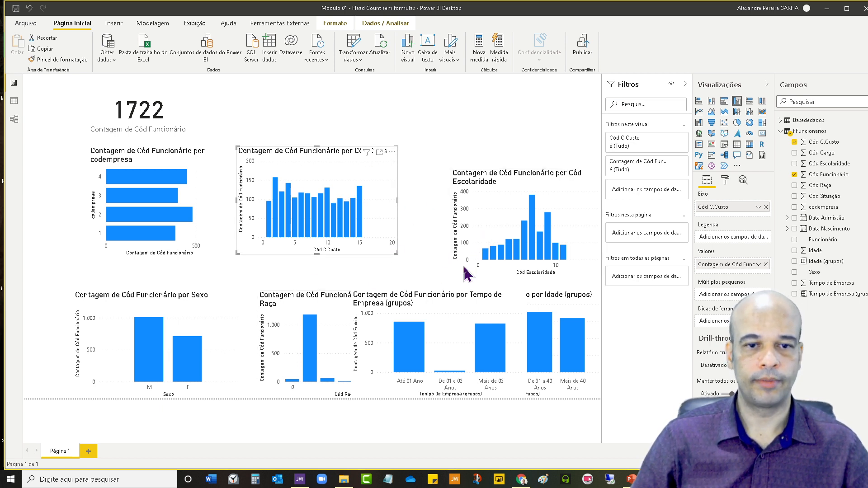
left_click(292, 357)
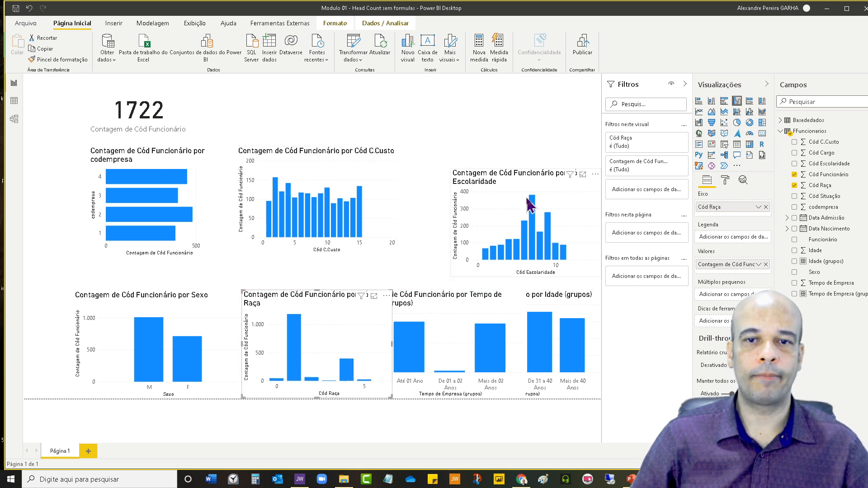
left_click_drag(530, 203, 513, 178)
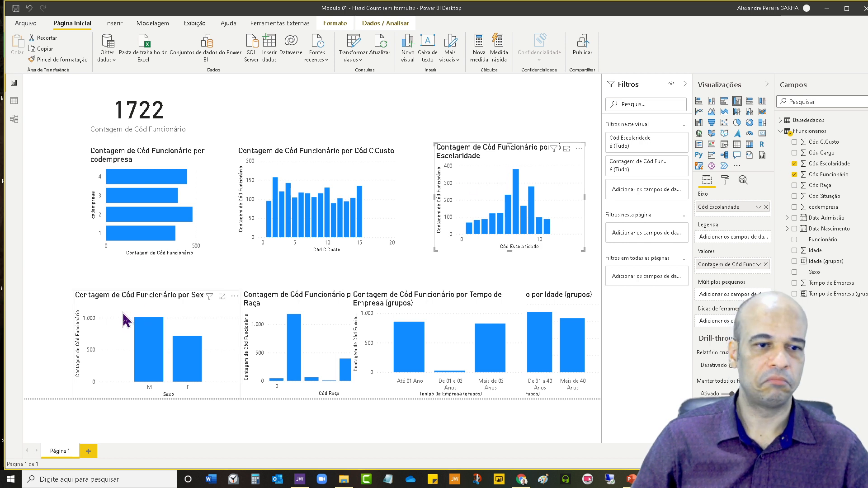
left_click(303, 340)
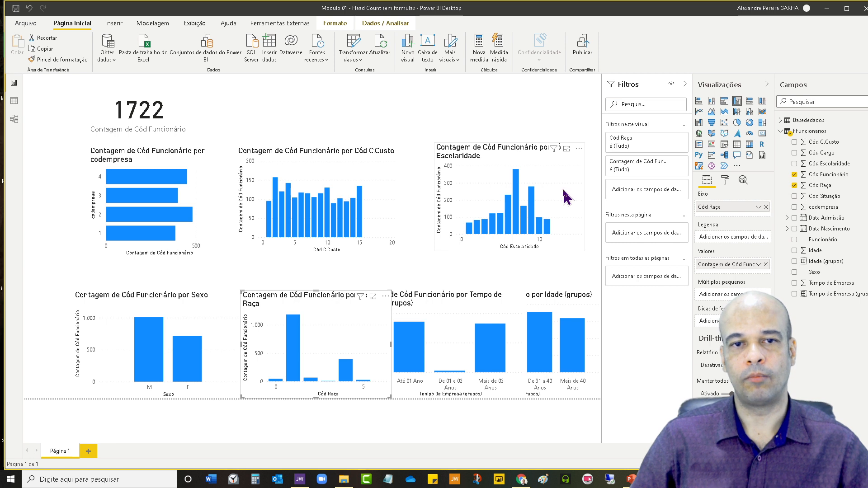
left_click_drag(566, 198, 535, 200)
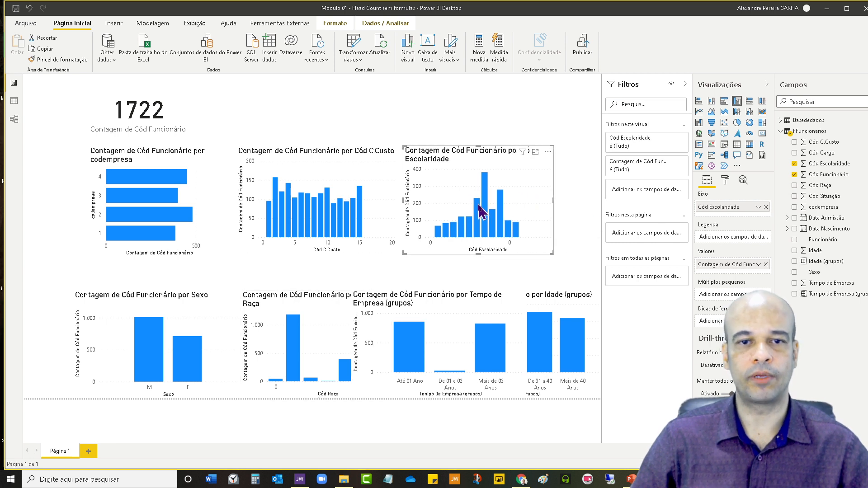
Duplicate the Cód Escolaridade chart and replace the copy's axis field with Cód Cargo.
left_click(39, 47)
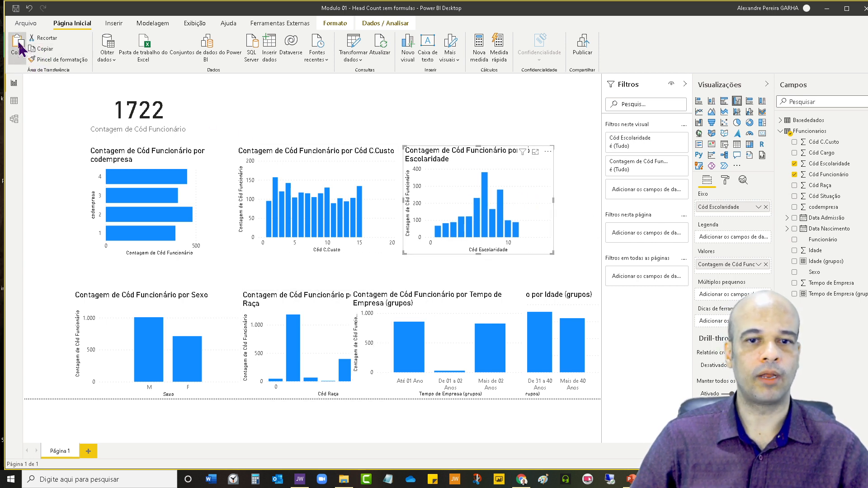
left_click(18, 45)
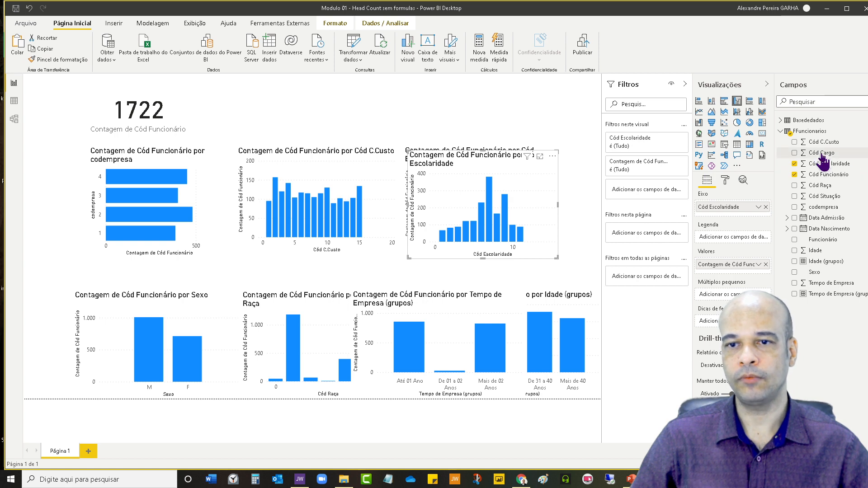
left_click_drag(823, 159, 748, 210)
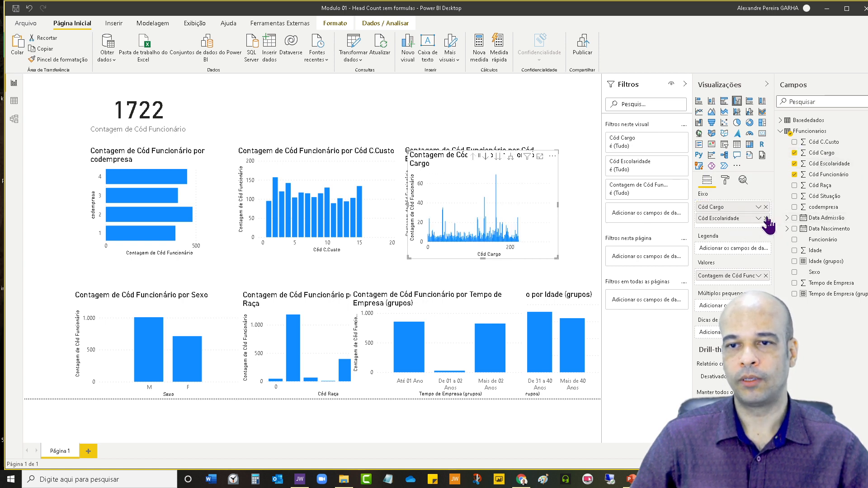
left_click(766, 218)
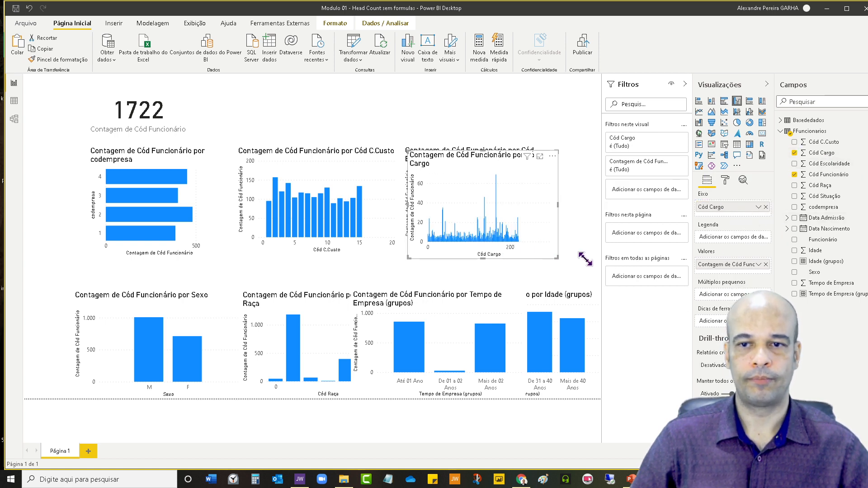
Move the Cód Escolaridade chart down to the bottom row and place the Cód Cargo chart beside the Cód C.Custo chart.
left_click_drag(443, 209, 457, 208)
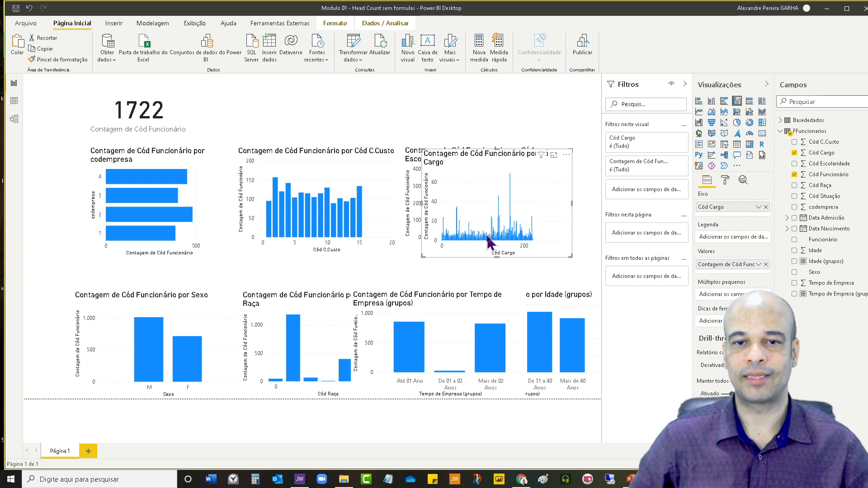
mouse_move(489, 243)
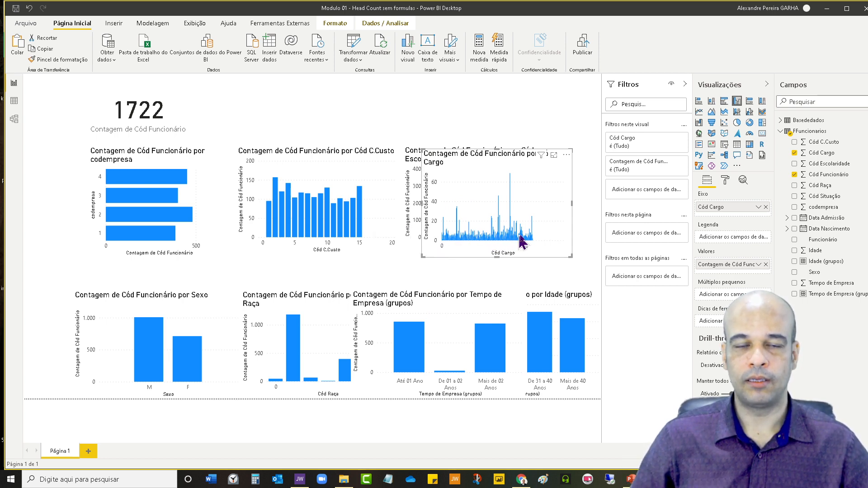
left_click_drag(529, 225, 346, 246)
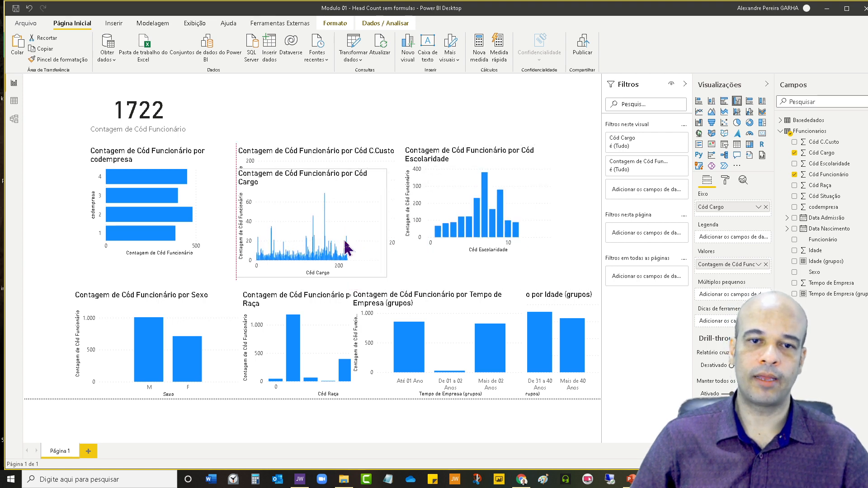
left_click_drag(527, 196, 527, 348)
left_click_drag(368, 227, 546, 207)
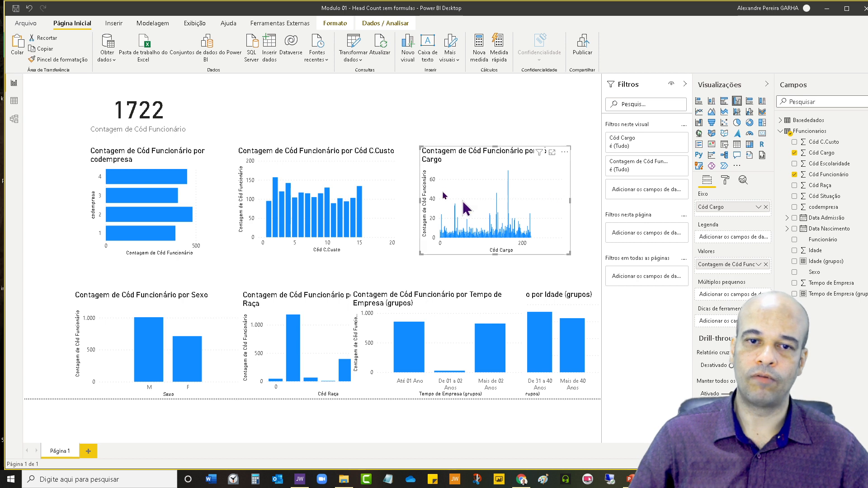
Convert the Cód Cargo chart to a clustered bar chart and set its Cód Cargo filter to N superior with Superior 5.
left_click(723, 102)
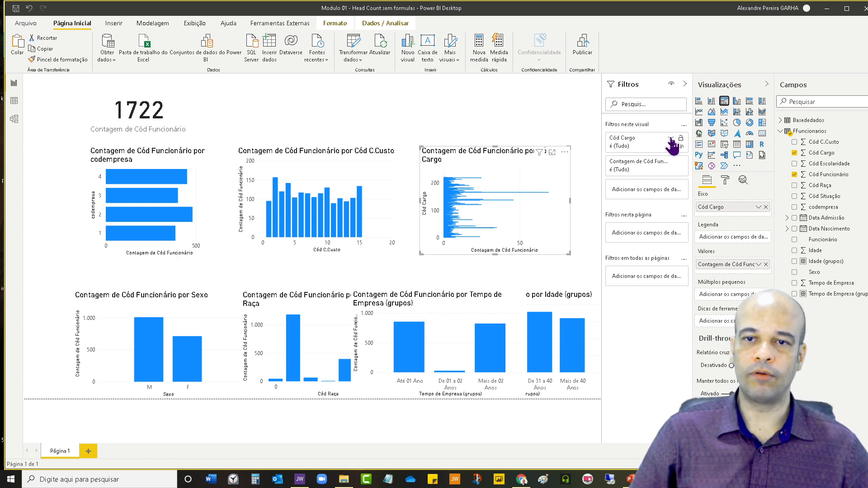
left_click(671, 140)
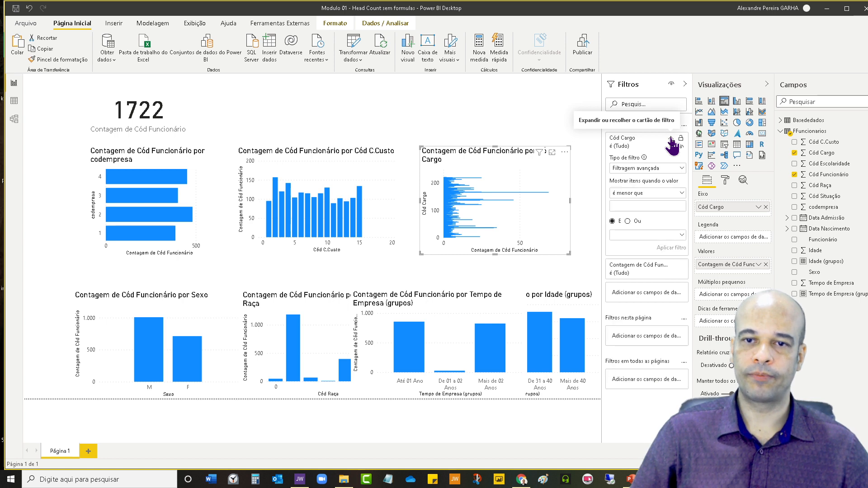
left_click(629, 168)
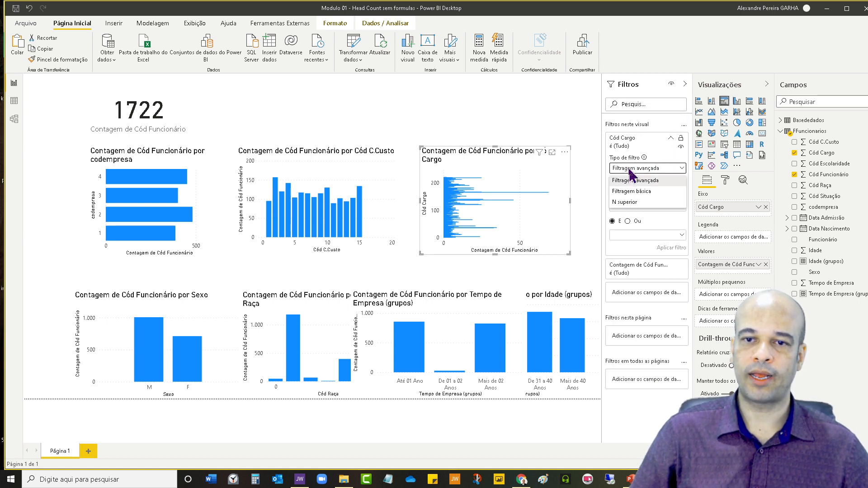
left_click(627, 203)
left_click(674, 191)
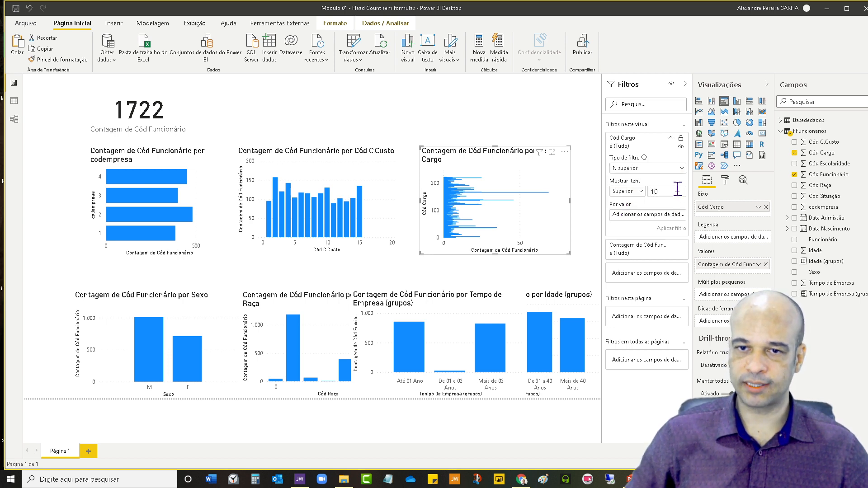
key("BackSpace")
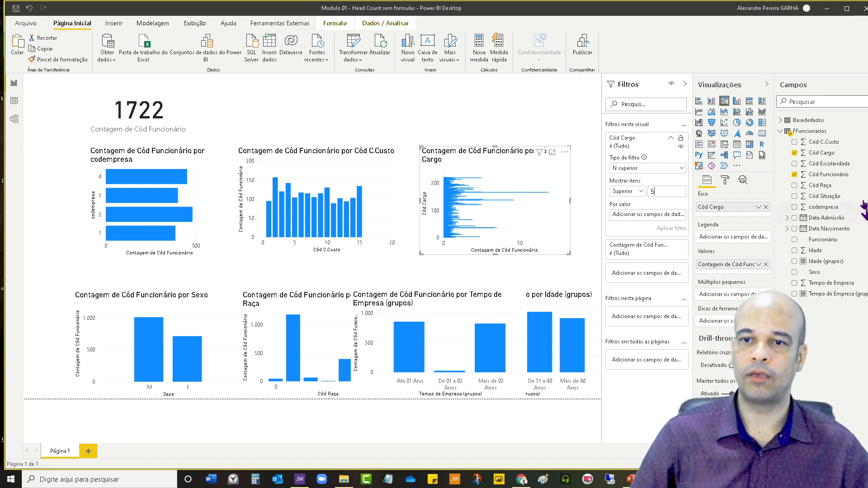
Base the Cód Cargo filter on Cód Funcionário summarized as Contagem and apply the filter.
left_click_drag(836, 176, 673, 217)
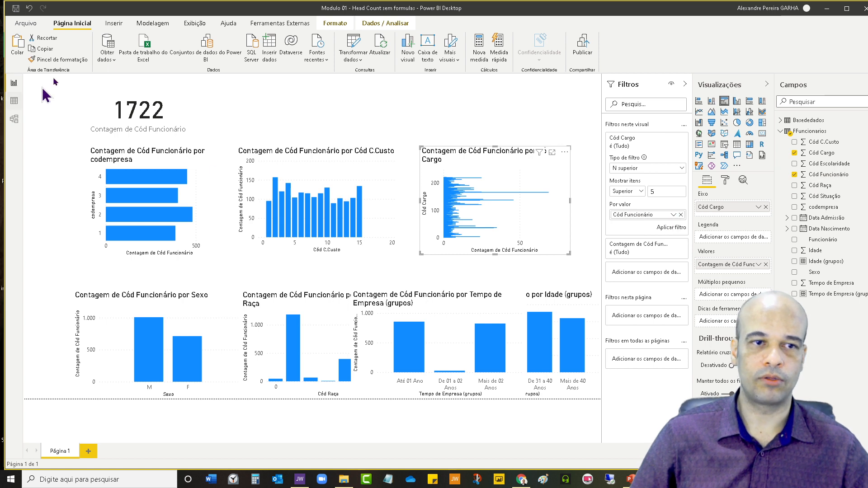
left_click(673, 215)
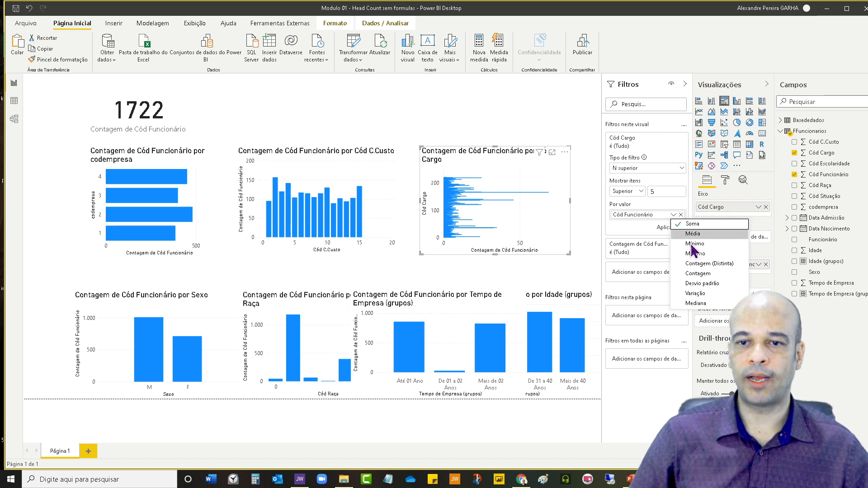
left_click(700, 273)
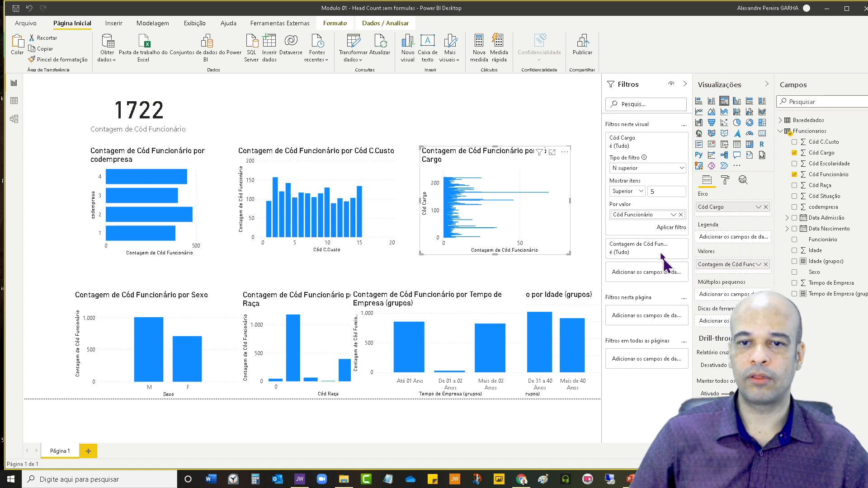
left_click(672, 228)
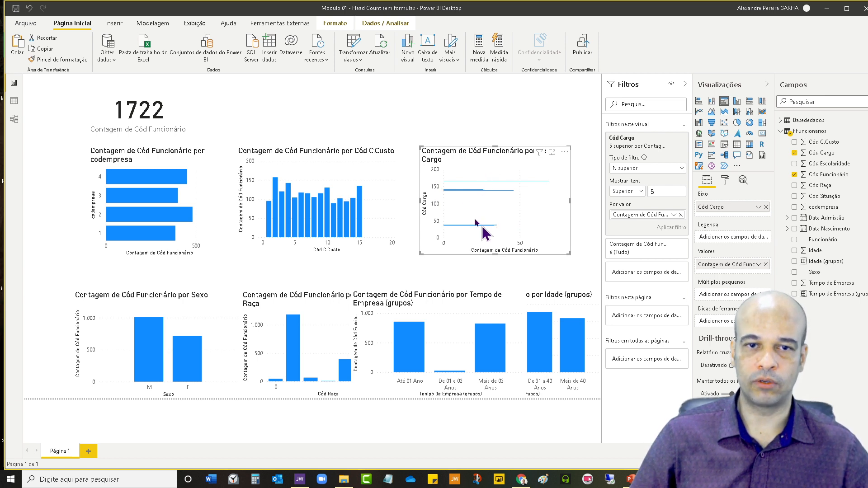
left_click(565, 154)
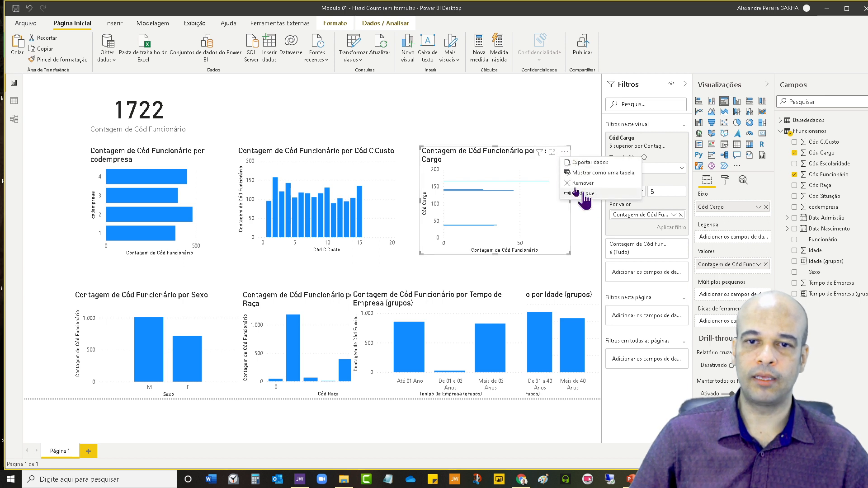
left_click(503, 178)
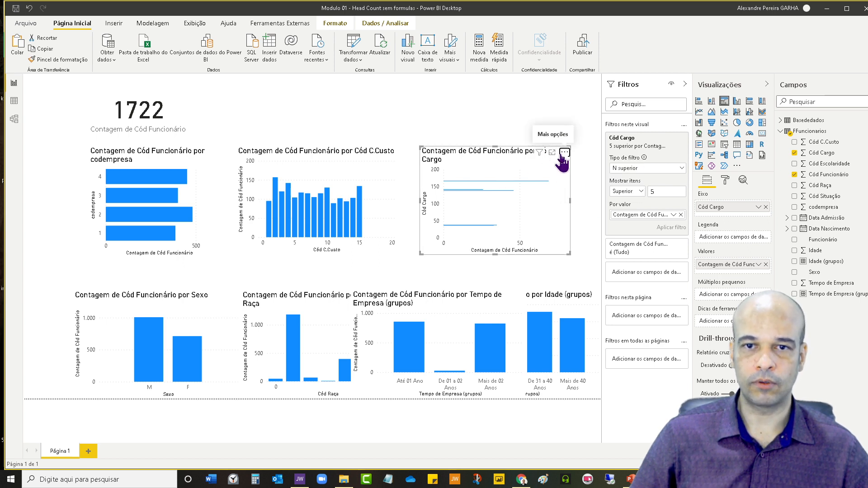
left_click(564, 153)
left_click(589, 256)
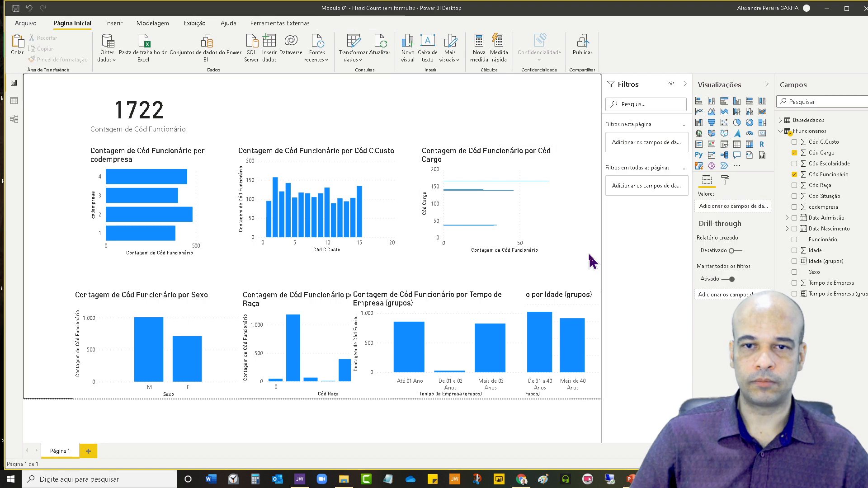
mouse_move(562, 204)
left_mouse_down()
mouse_move(591, 200)
mouse_move(556, 202)
left_mouse_up()
left_click(571, 153)
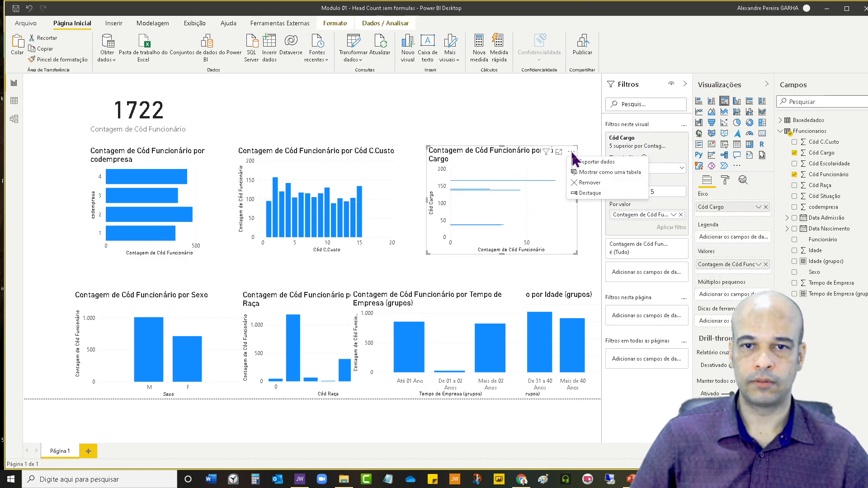
left_click(548, 187)
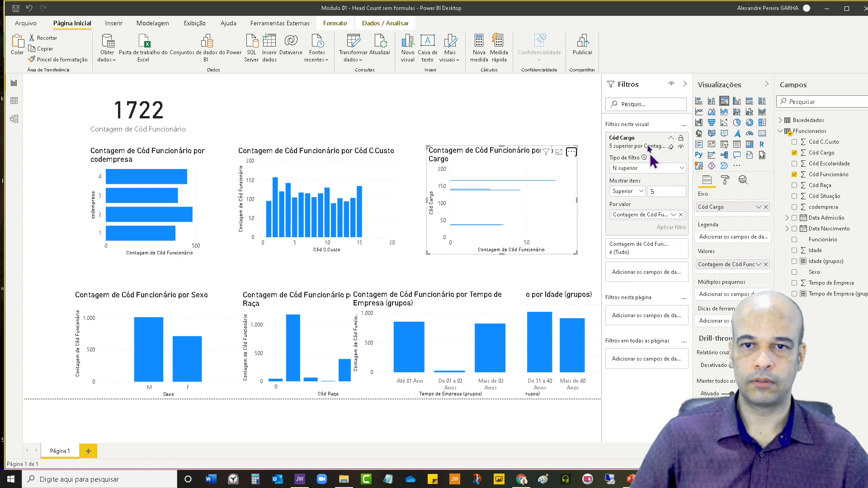
left_click(566, 117)
left_click(534, 174)
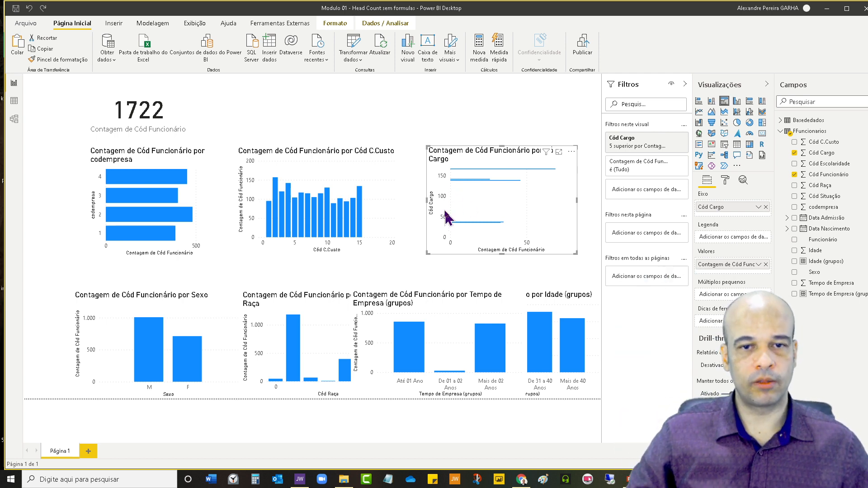
Set the Y axis type of the Cód Cargo bar chart to Categórica.
mouse_move(474, 229)
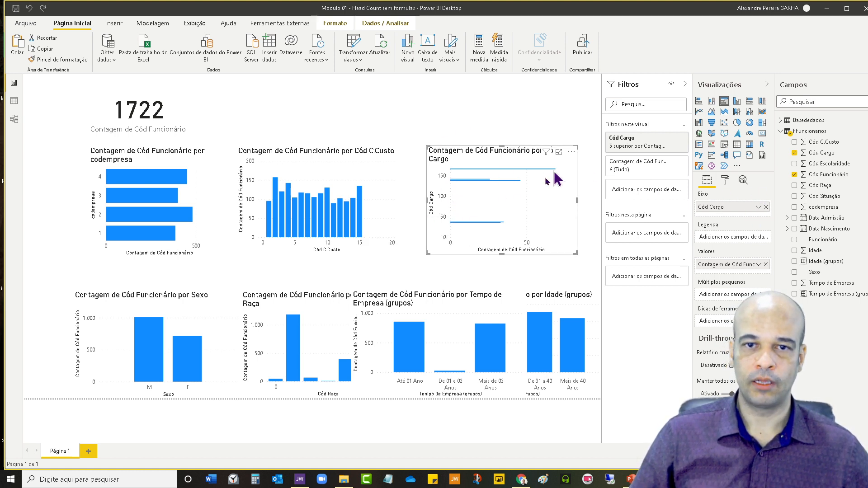
left_click(726, 182)
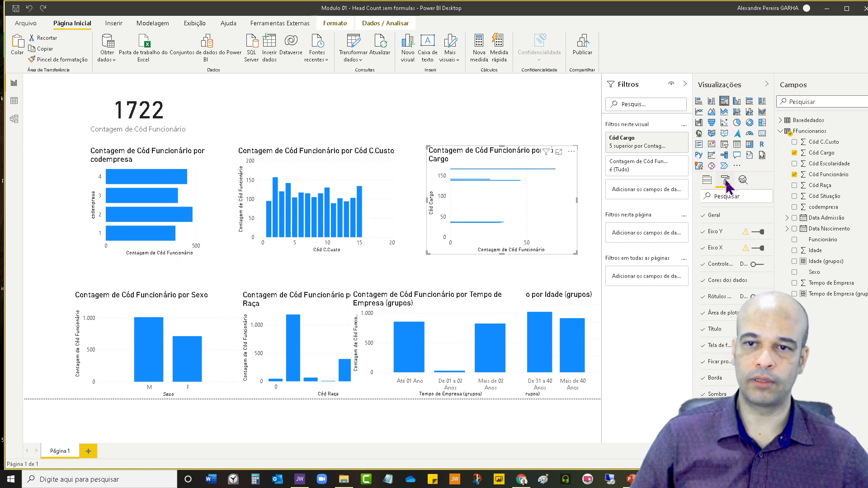
left_click(698, 233)
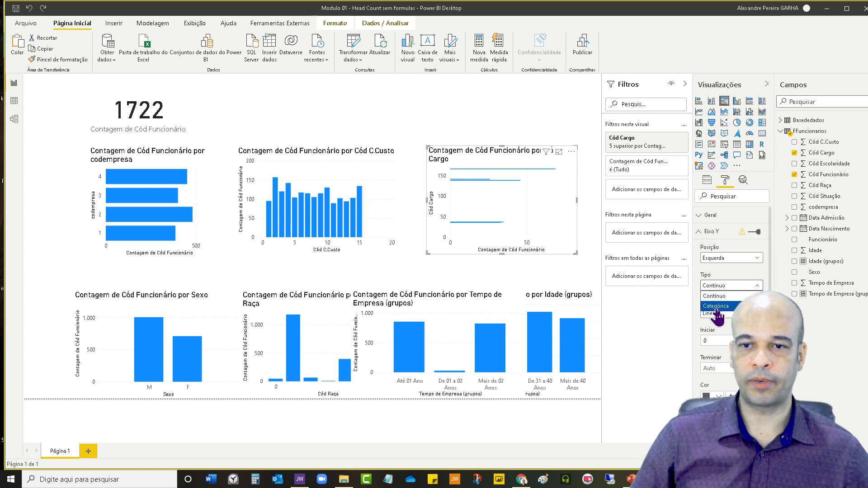
left_click(722, 307)
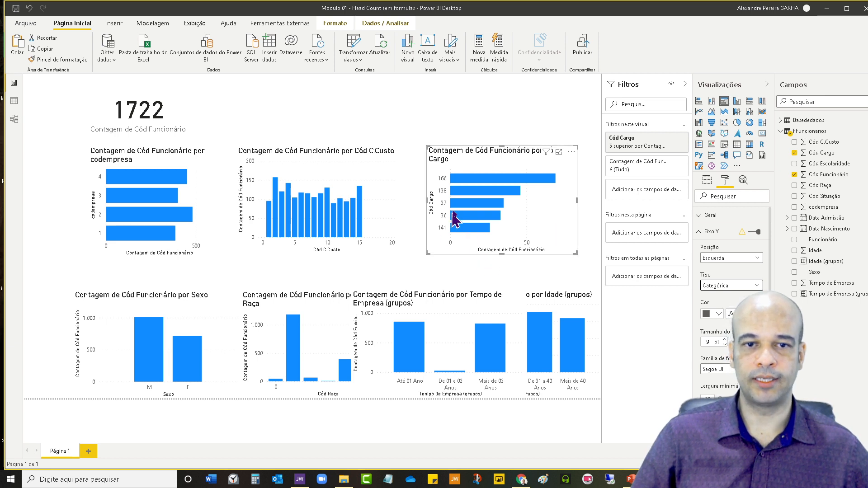
mouse_move(454, 209)
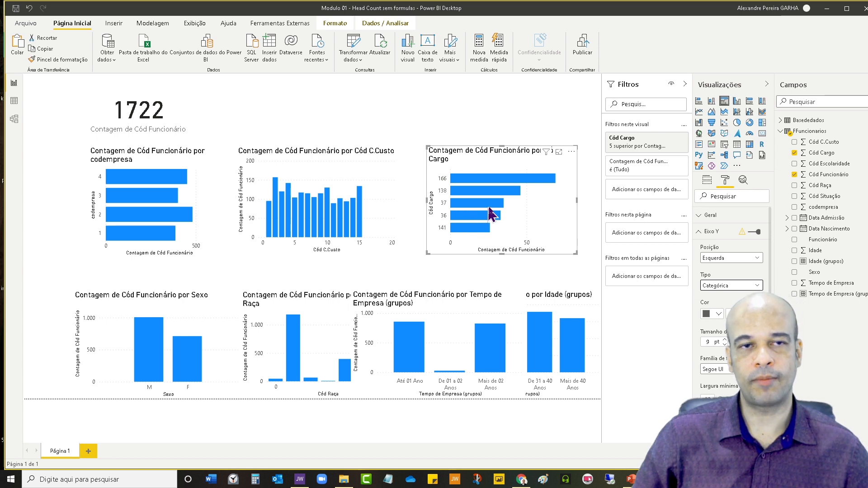
left_click(702, 231)
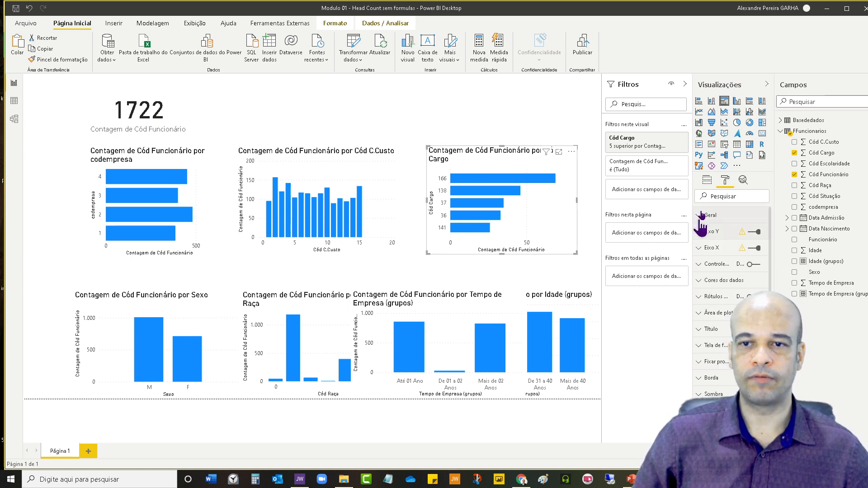
Narrow the Cód C.Custo chart and shift the Cód Cargo, Cód C.Custo and codempresa charts rightward along the upper row.
left_click(519, 103)
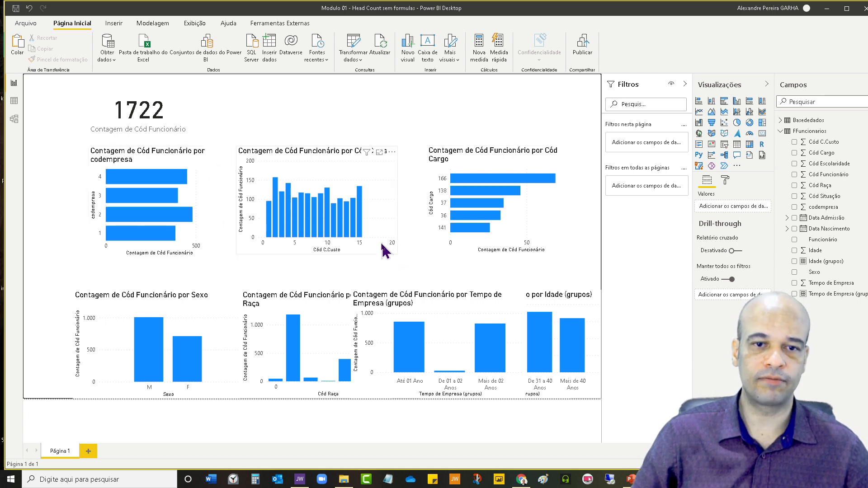
left_click(395, 253)
left_click_drag(396, 253, 327, 250)
mouse_move(509, 240)
left_mouse_down()
mouse_move(446, 242)
mouse_move(519, 242)
left_mouse_up()
left_click_drag(327, 226, 405, 227)
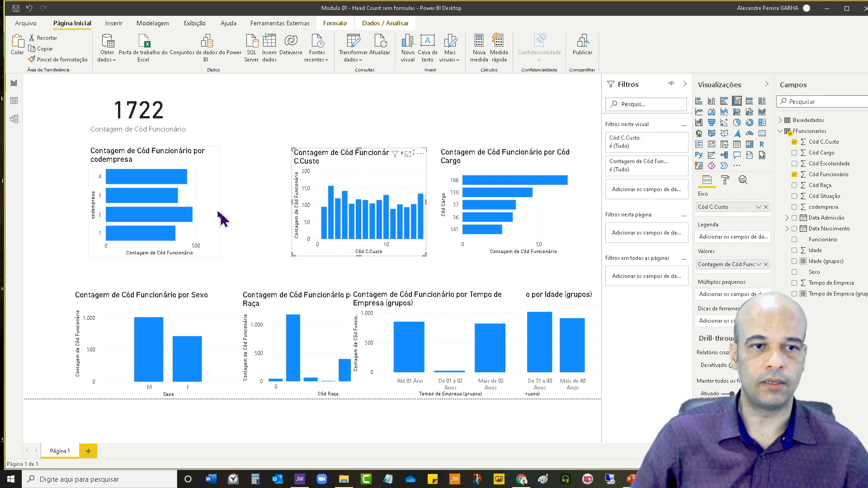
left_click_drag(193, 216, 242, 214)
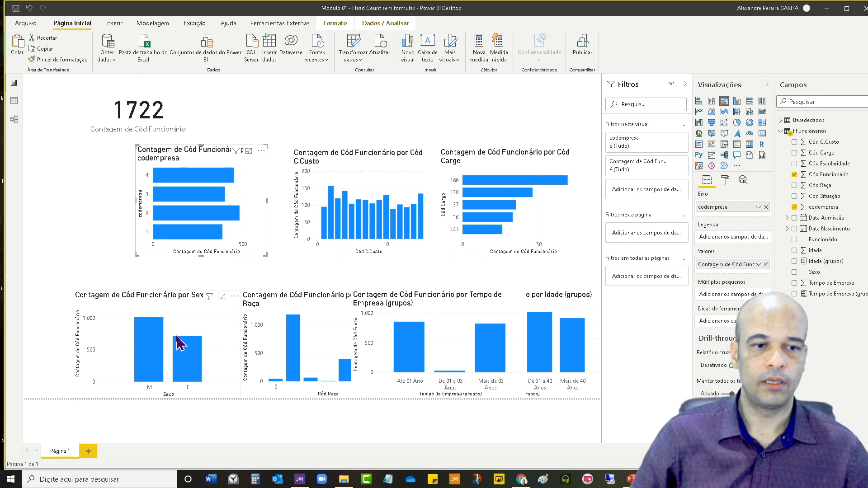
Raise and narrow the Sexo chart so it lines up beneath the codempresa chart, and convert it to a donut chart.
left_click_drag(177, 338, 170, 312)
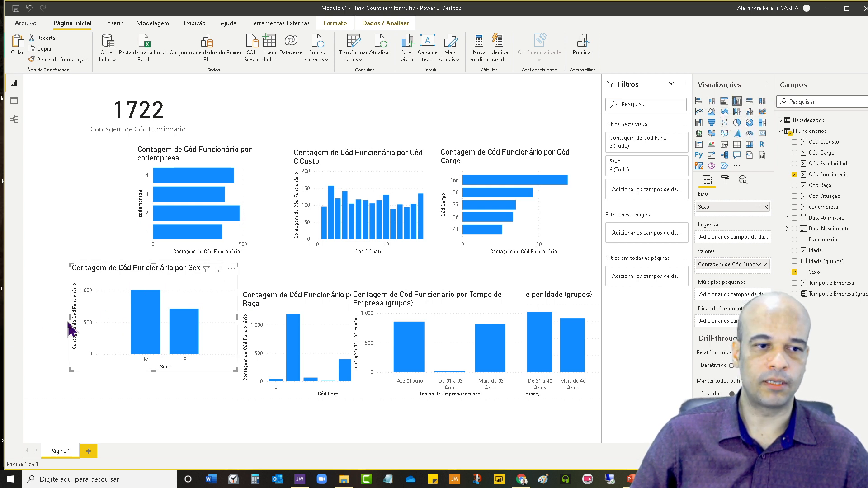
left_click_drag(71, 315, 135, 315)
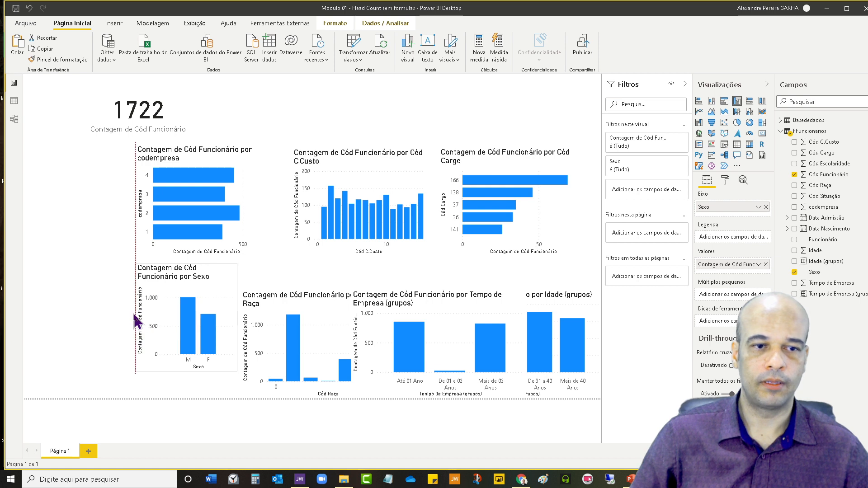
left_click(750, 123)
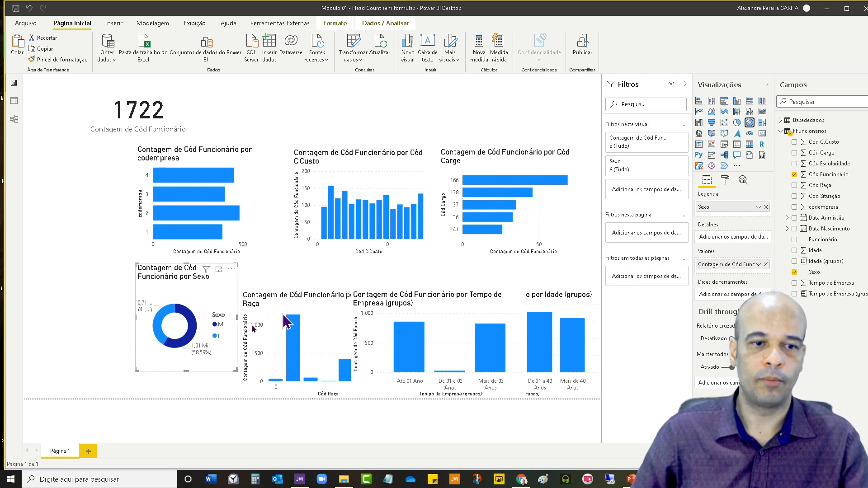
Try the Cód C.Custo chart as a donut chart and undo the conversion.
left_click(380, 179)
left_click(750, 124)
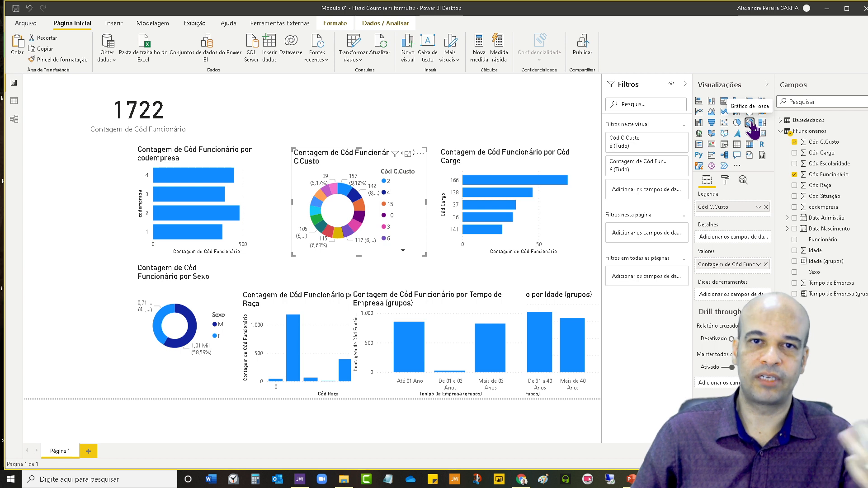
left_click(29, 8)
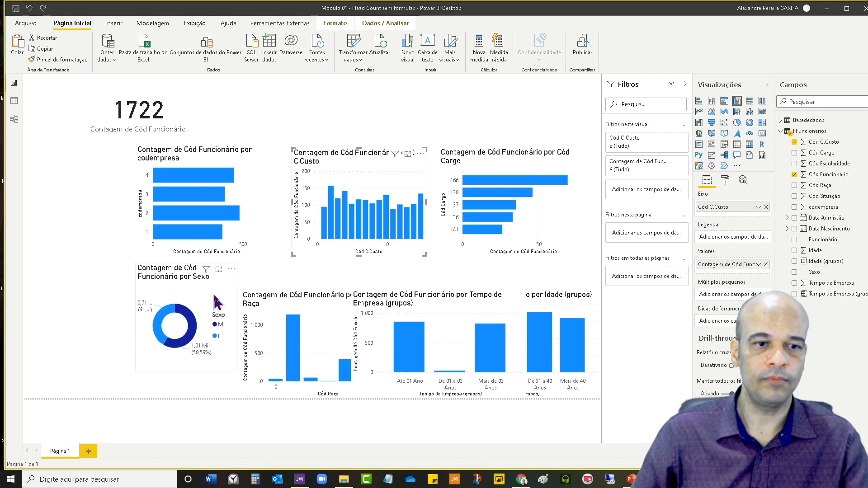
Shift the Cód Raça chart and a narrowed Tempo de Empresa chart leftward in the bottom row, and place a shrunken Sexo donut beside the employee count card.
left_click_drag(219, 301, 621, 65)
left_click_drag(577, 95, 493, 97)
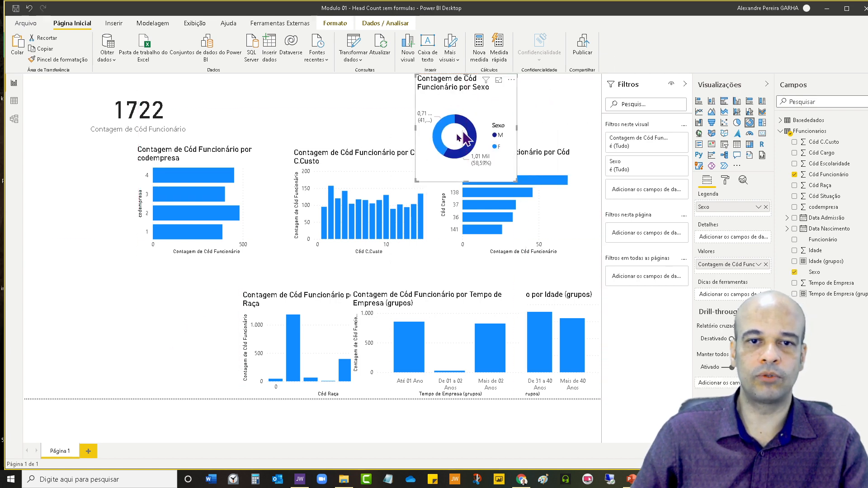
left_click_drag(277, 335, 169, 337)
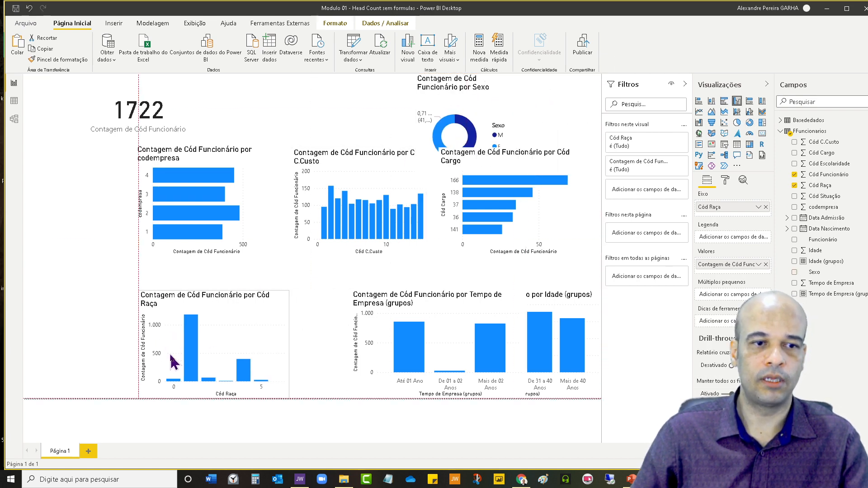
left_click_drag(402, 366, 334, 370)
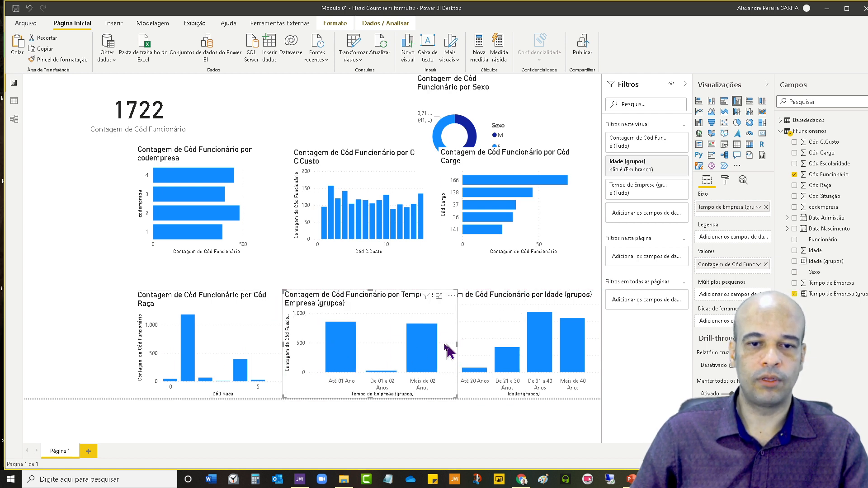
left_click_drag(457, 347, 428, 351)
left_click_drag(492, 108, 359, 107)
left_click_drag(392, 182, 324, 126)
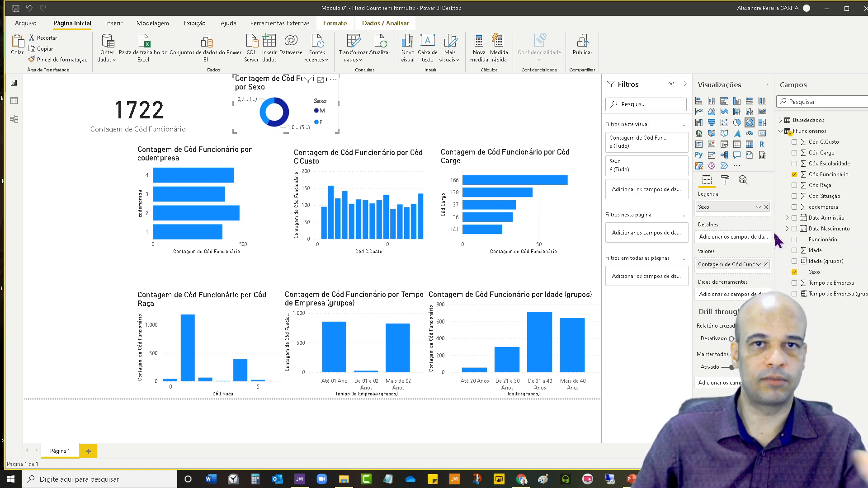
Colour the Sexo donut's F slice pink, hide its legend and detail labels, and set its inner radius to 88.
left_click(726, 181)
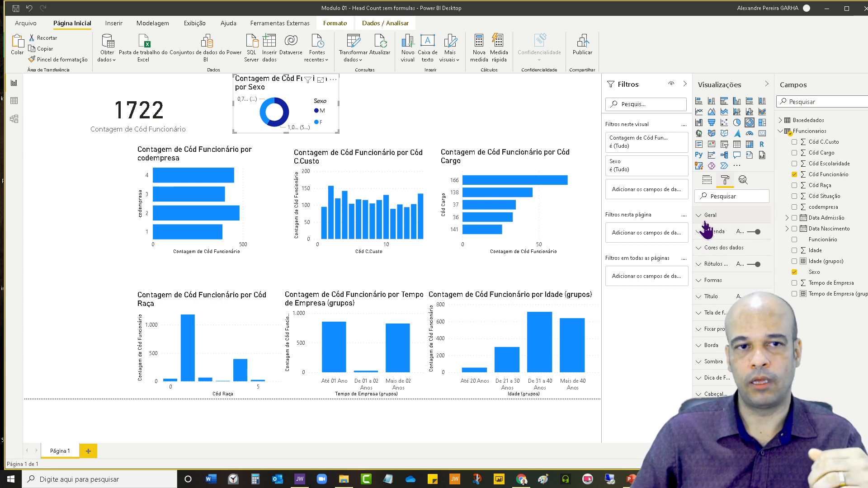
left_click(703, 248)
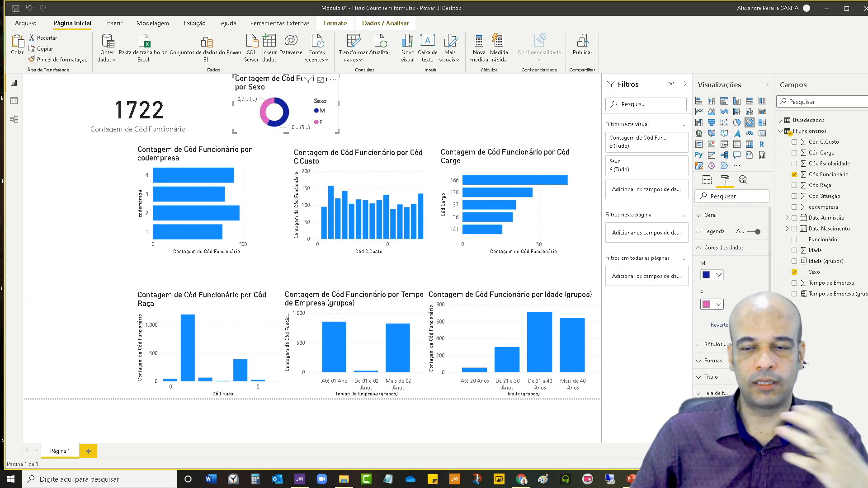
left_click(756, 232)
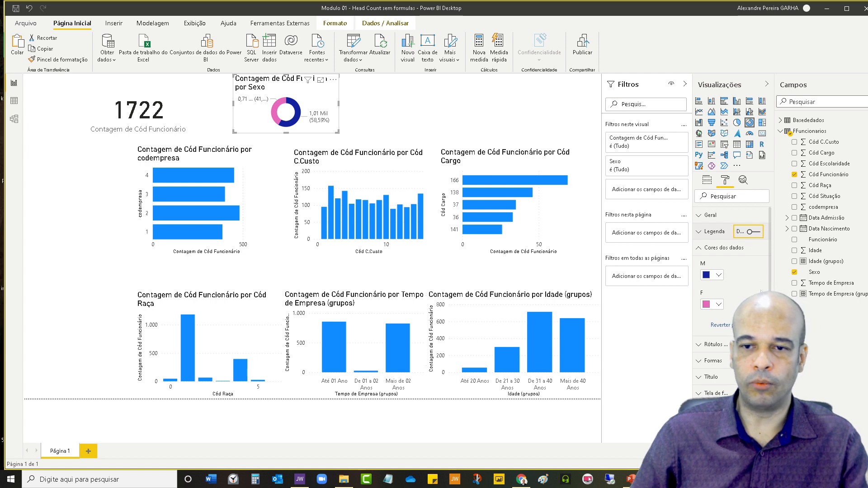
left_click(756, 345)
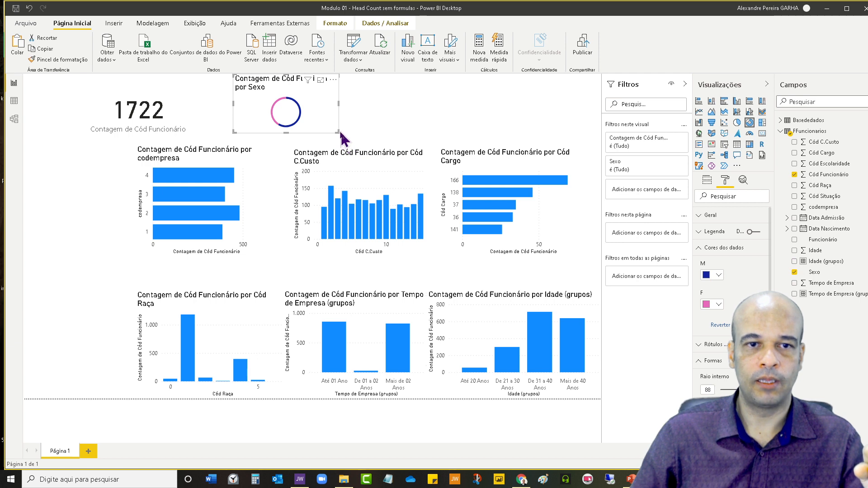
Enlarge the Sexo donut and fit it into the free column beside the codempresa chart, vertically between the two chart rows.
left_click_drag(338, 133, 372, 201)
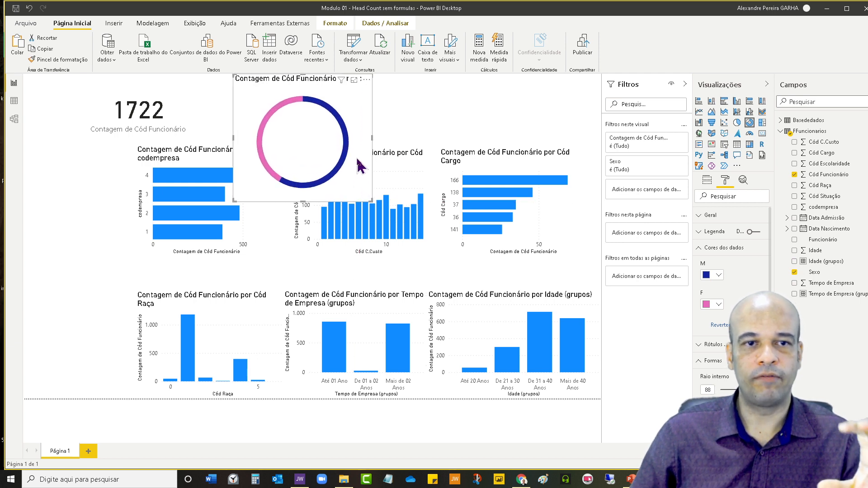
left_click_drag(320, 174, 97, 267)
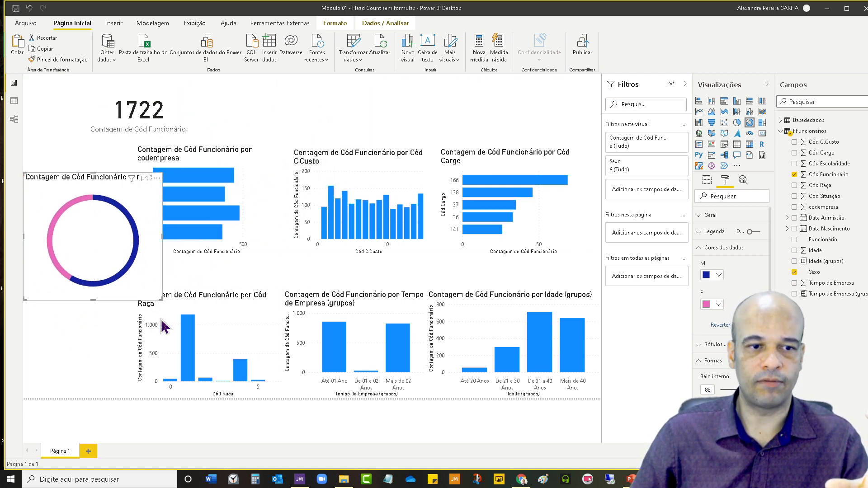
left_click_drag(161, 299, 121, 247)
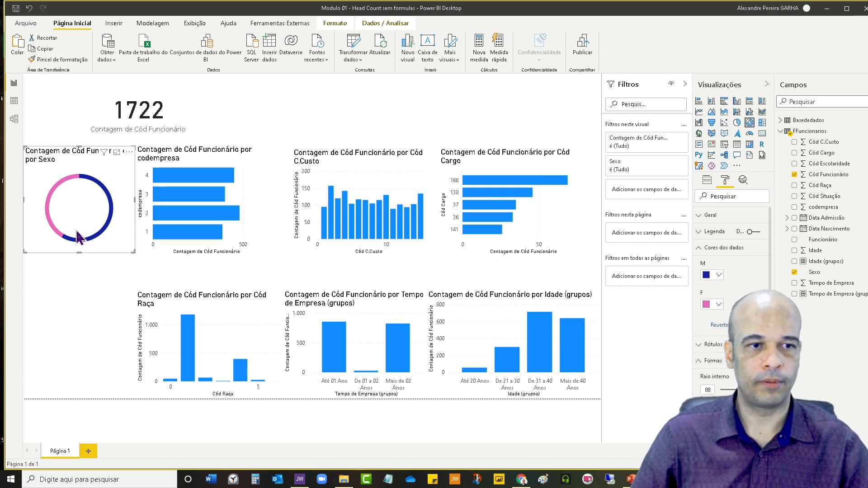
left_click_drag(77, 248, 77, 326)
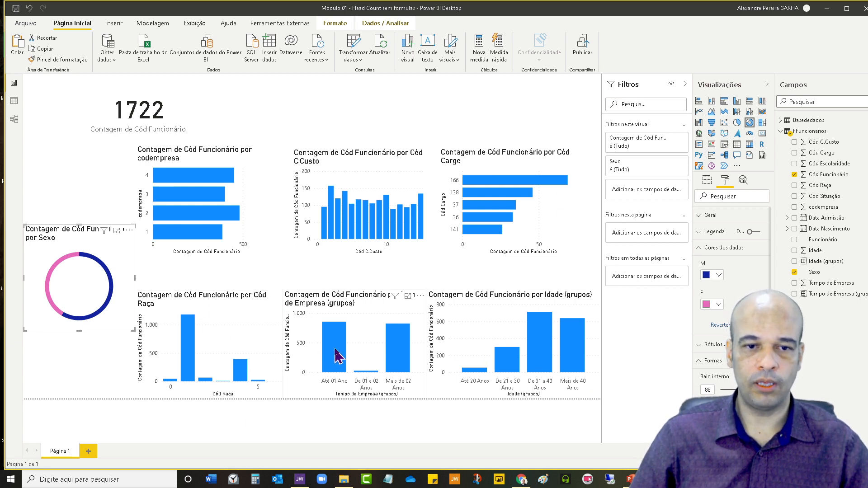
Move the Cód Raça chart out of the bottom row's first place and line up the Tempo de Empresa, Idade and Cód Escolaridade charts there.
left_click_drag(228, 359, 468, 355)
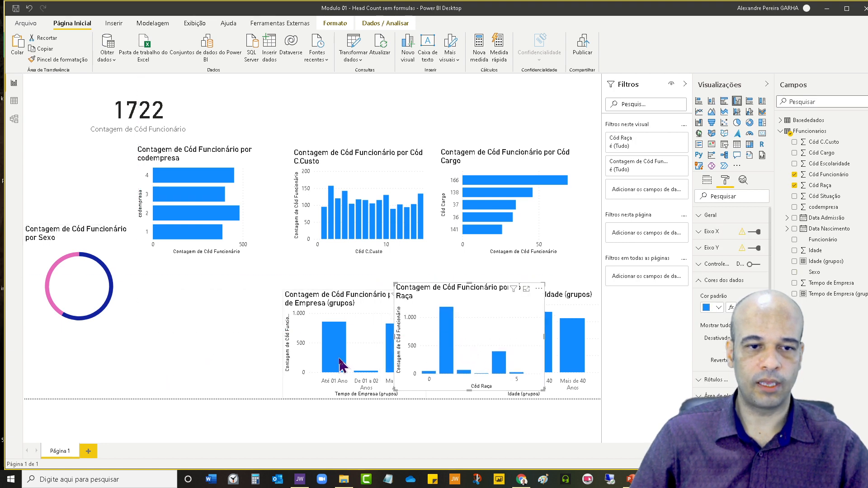
left_click_drag(343, 364, 197, 359)
left_click_drag(513, 346, 373, 337)
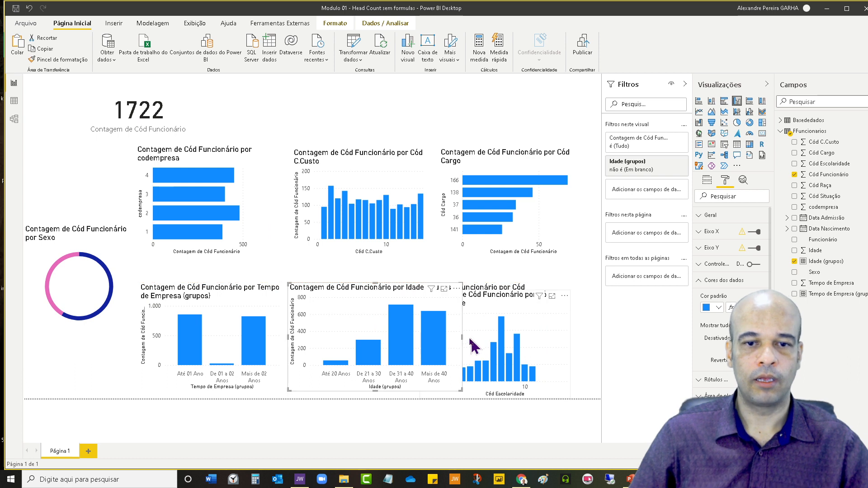
left_click_drag(502, 343, 532, 330)
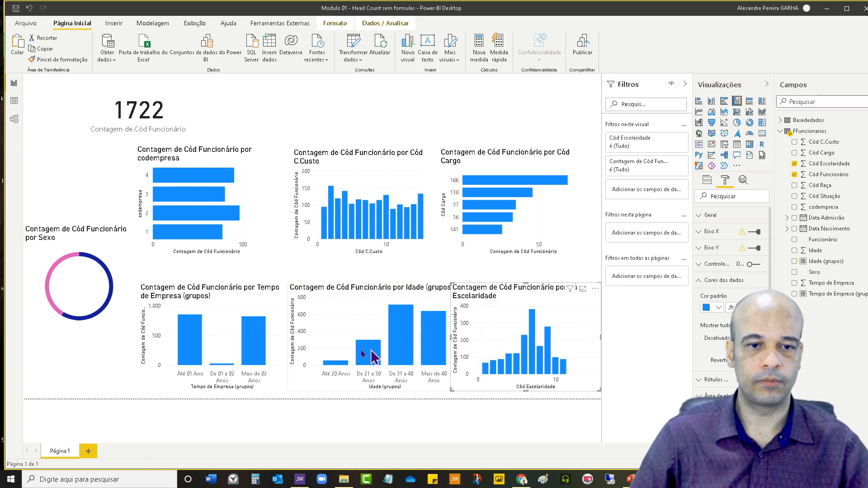
Convert the Tempo de Empresa (grupos) column chart to a clustered bar chart and trim its width slightly.
left_click(261, 353)
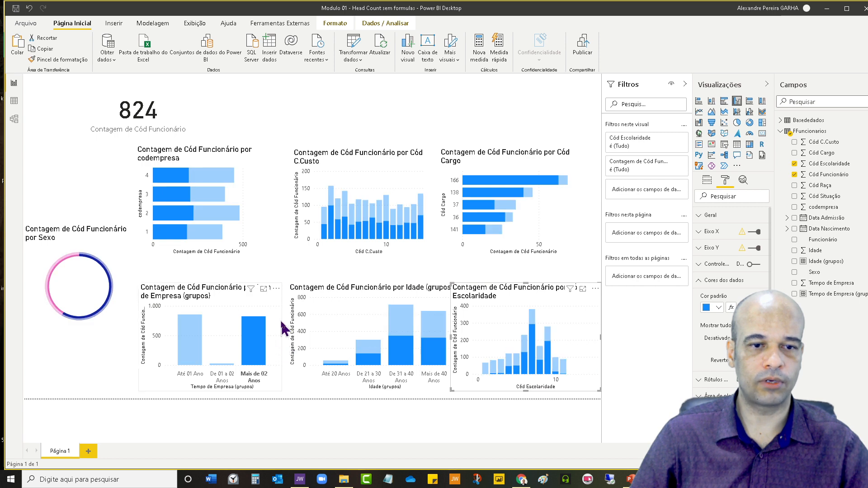
left_click(282, 323)
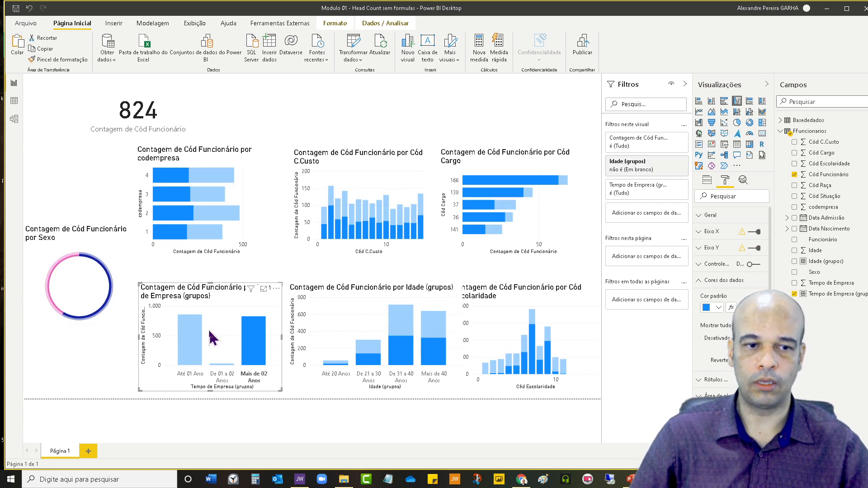
left_click(724, 100)
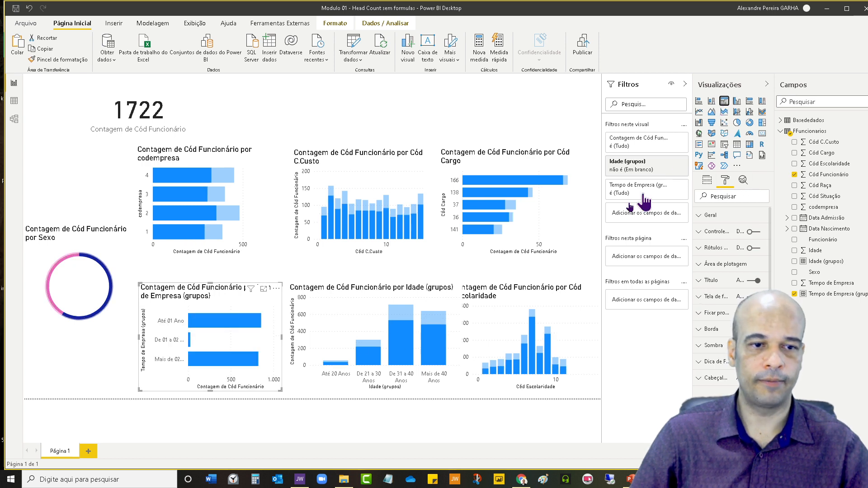
mouse_move(276, 340)
left_mouse_down()
mouse_move(271, 351)
mouse_move(284, 352)
left_mouse_up()
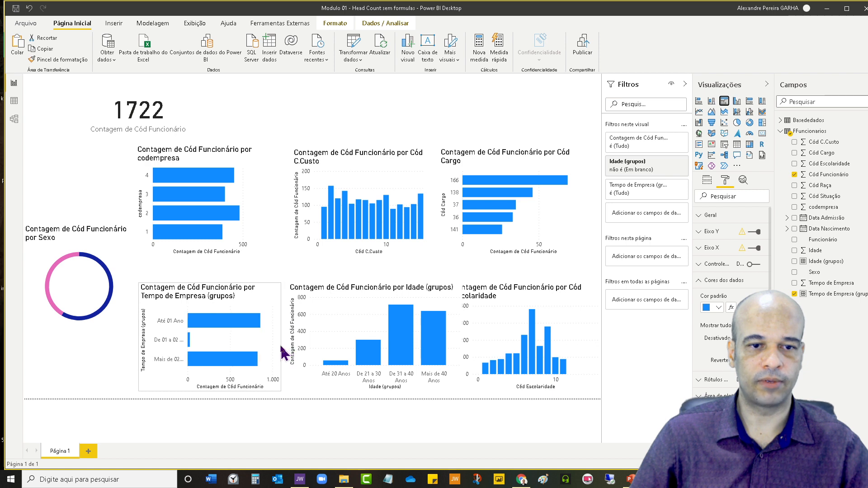
Convert the Idade (grupos) chart to a clustered bar chart, extend it upward, and narrow it slightly.
left_click(373, 359)
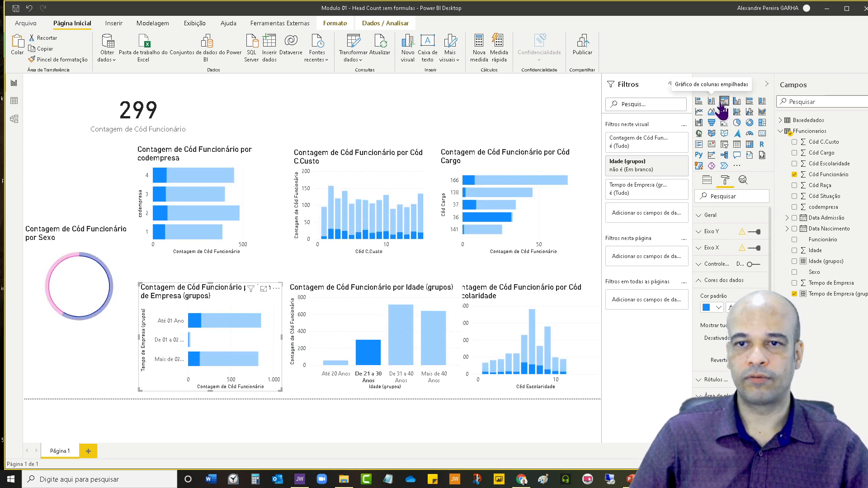
left_click(338, 318)
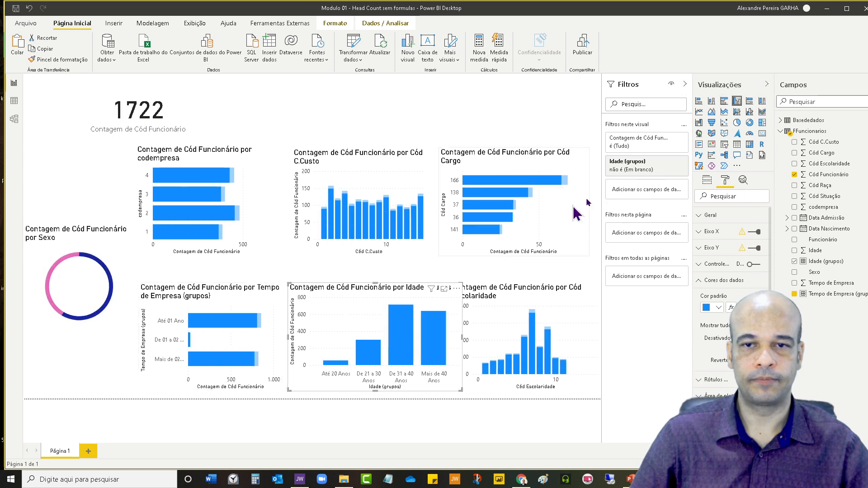
left_click(723, 101)
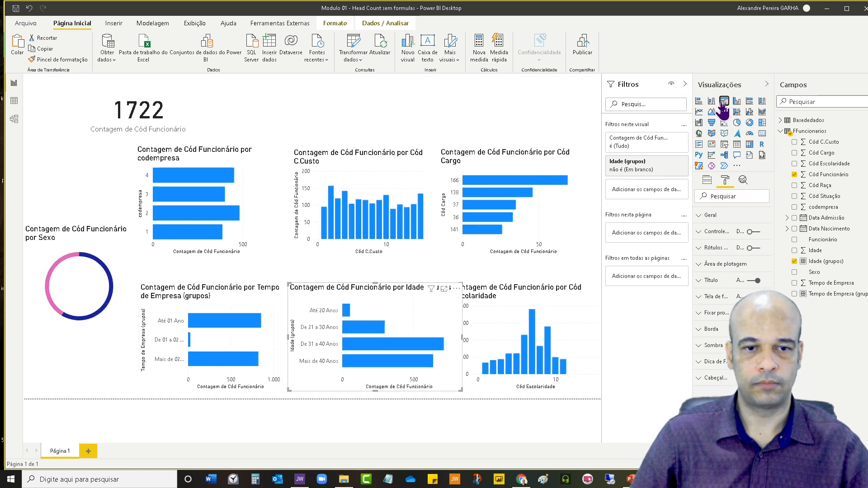
left_click_drag(373, 282, 375, 270)
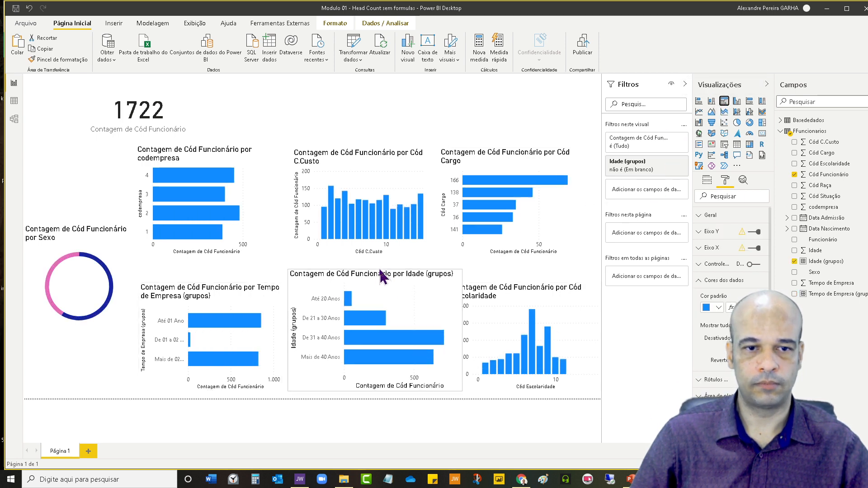
mouse_move(462, 330)
left_mouse_down()
mouse_move(450, 338)
mouse_move(457, 339)
left_mouse_up()
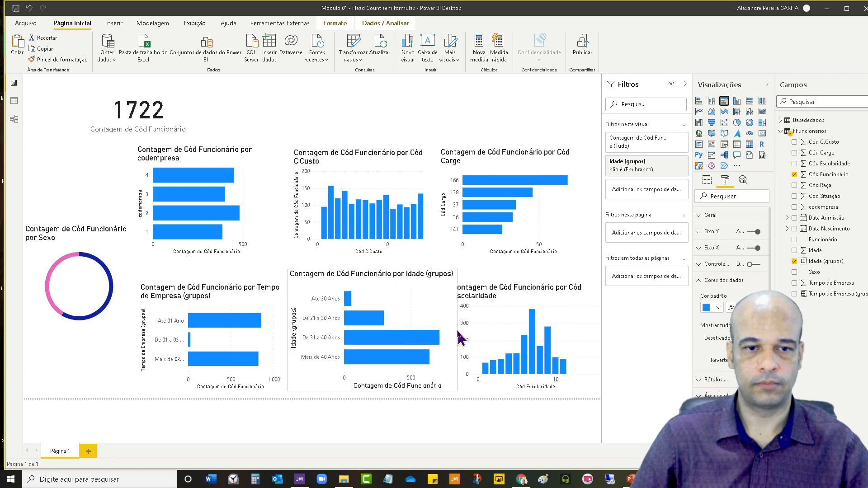
Narrow the Cód Escolaridade chart, extend its upper edge level with the Idade chart, and convert it to a clustered bar chart.
left_click(583, 323)
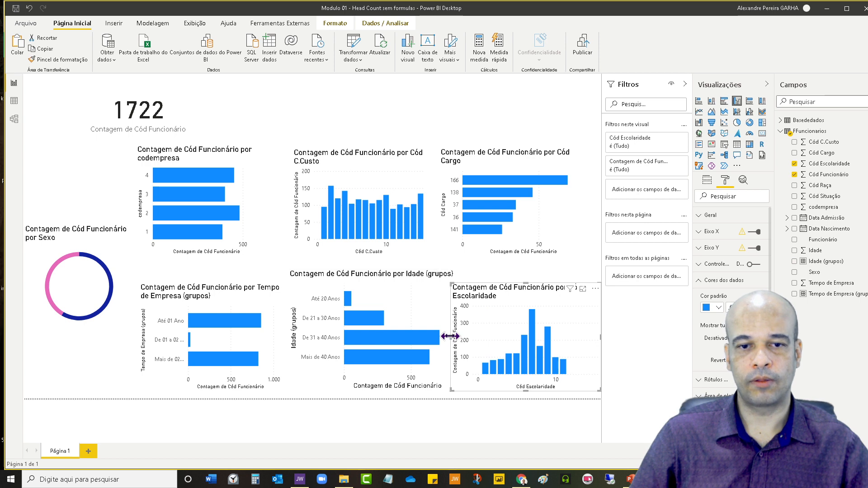
left_click_drag(450, 336, 462, 337)
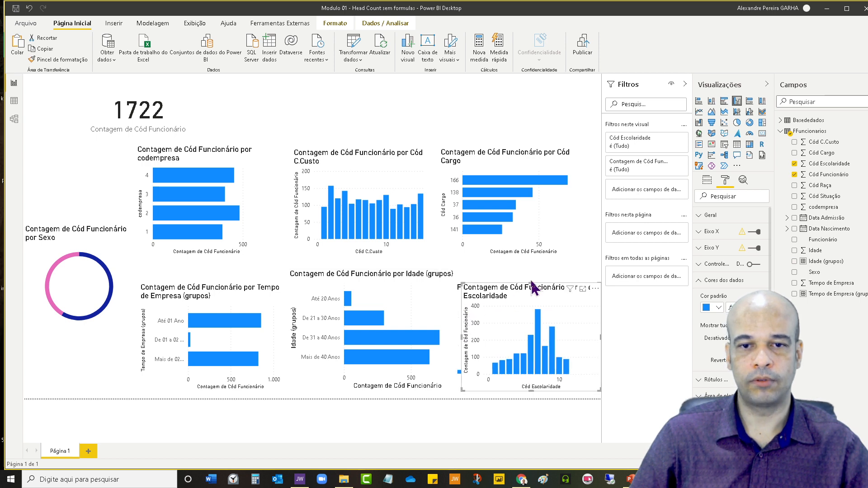
left_click_drag(532, 283, 532, 270)
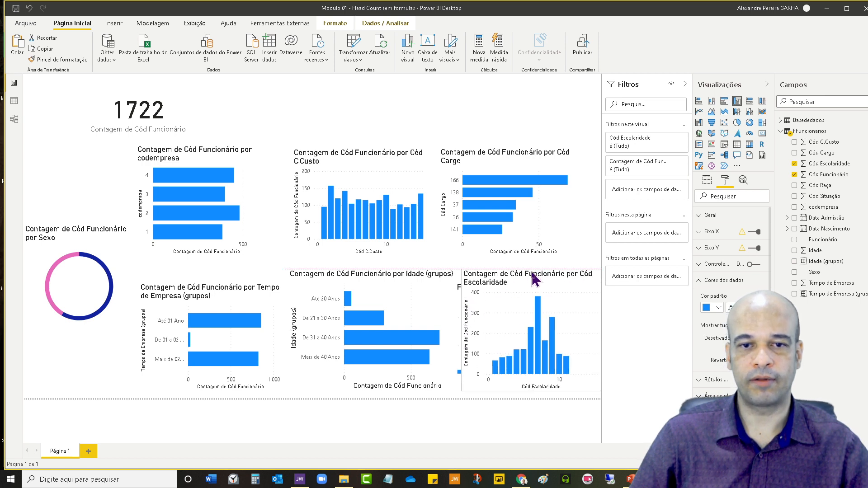
left_click(724, 103)
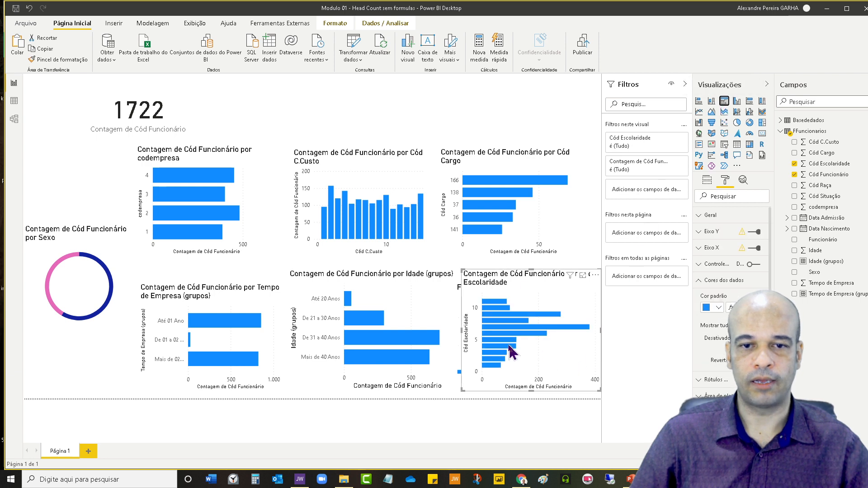
Narrow the Idade chart further and move the Cód Raça chart from behind the bottom row to the page's upper-right corner.
left_click(389, 338)
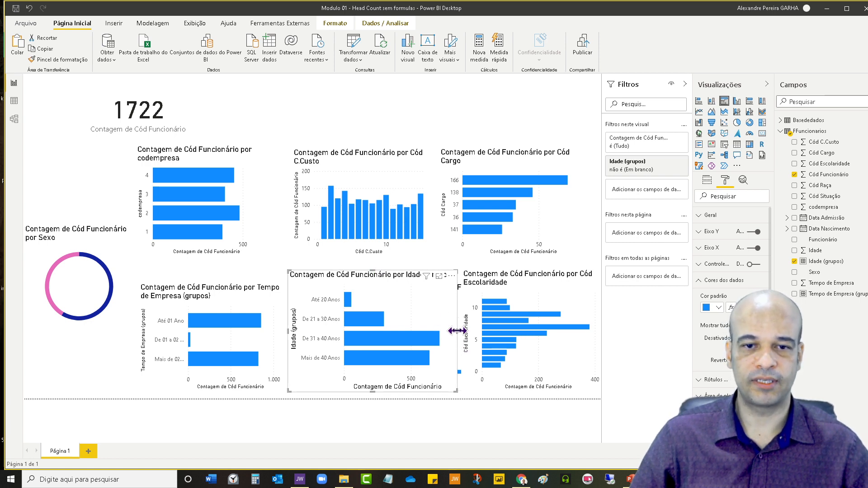
mouse_move(457, 331)
left_mouse_down()
mouse_move(430, 339)
mouse_move(452, 337)
left_mouse_up()
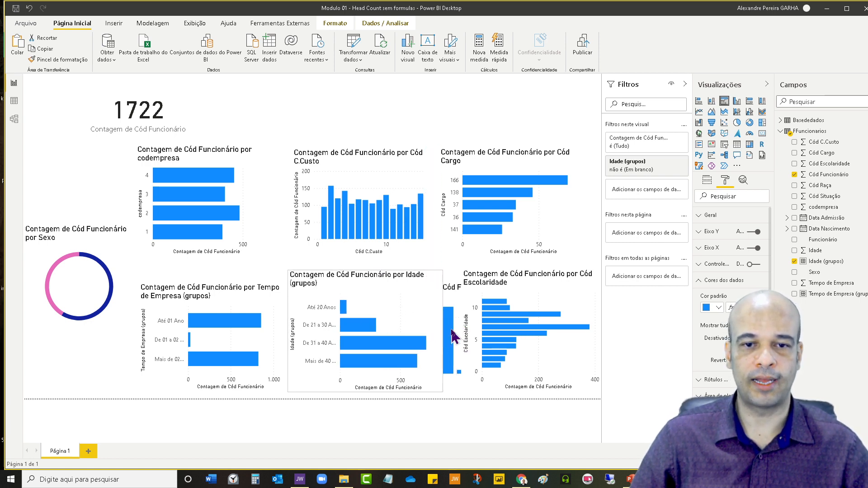
left_click_drag(463, 290, 519, 136)
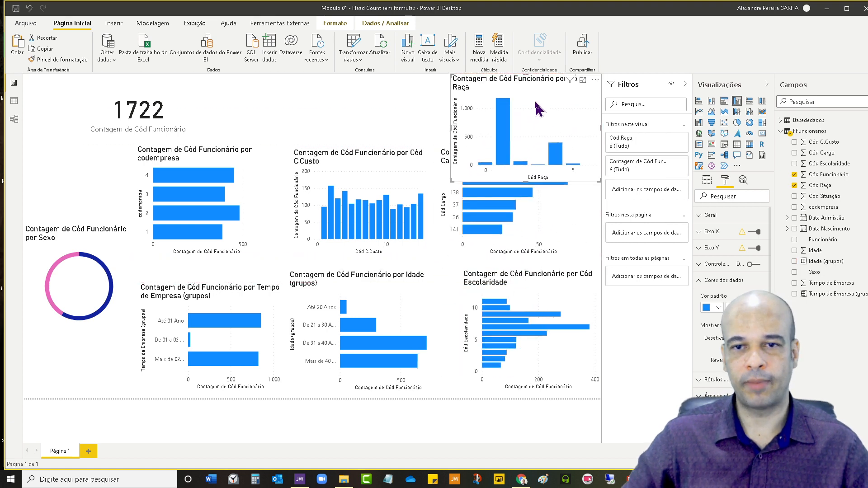
Collapse the Filtros pane to give the report page more room.
left_click(685, 85)
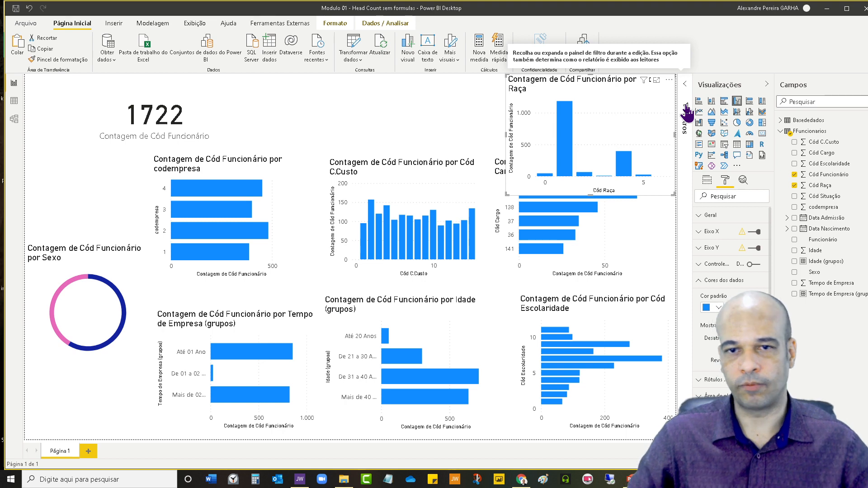
left_click_drag(623, 128, 687, 65)
left_click(615, 109)
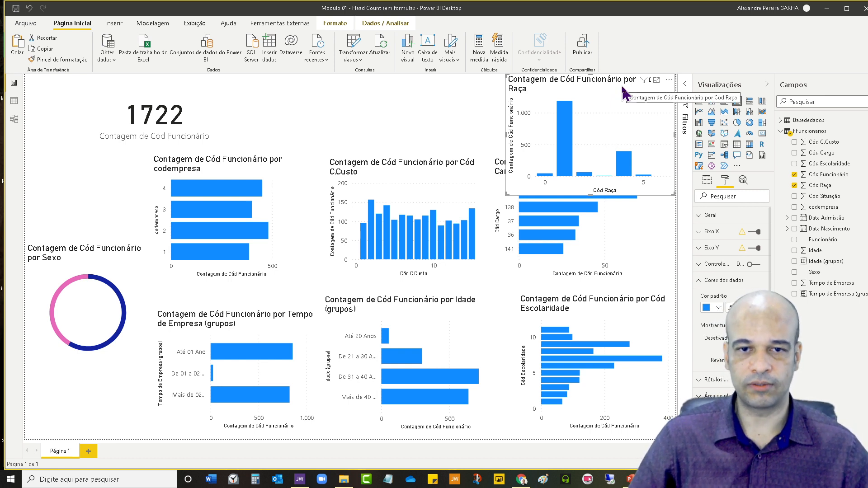
mouse_move(467, 268)
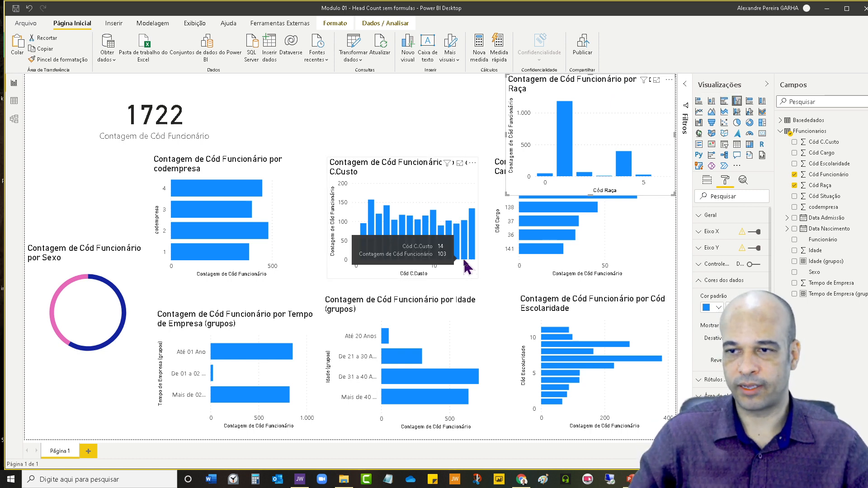